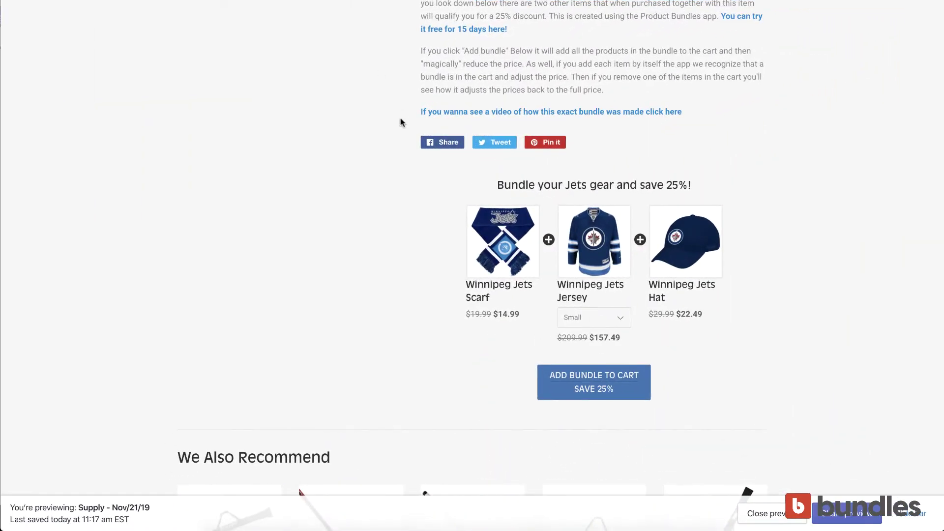
Scroll up and down the Winnipeg Jets jersey page to finish reviewing it
scroll(389, 120, up, 10)
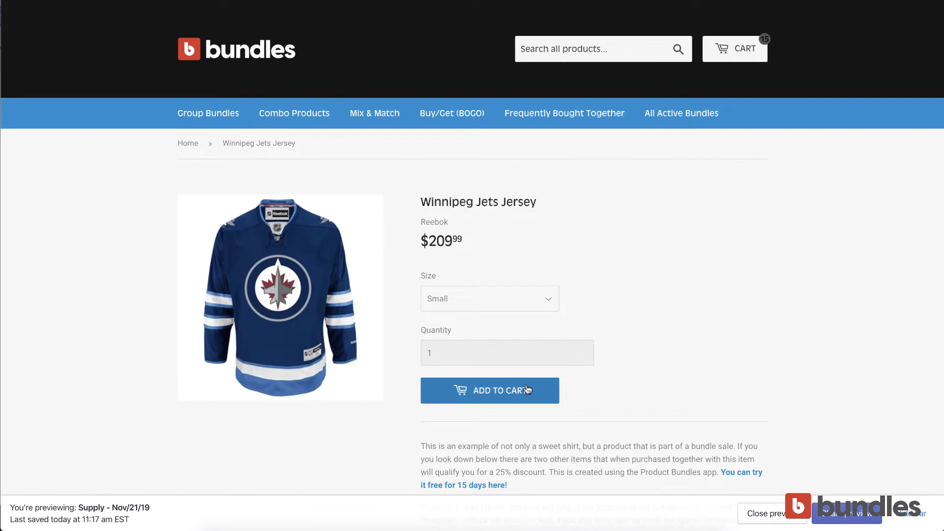
scroll(528, 383, down, 8)
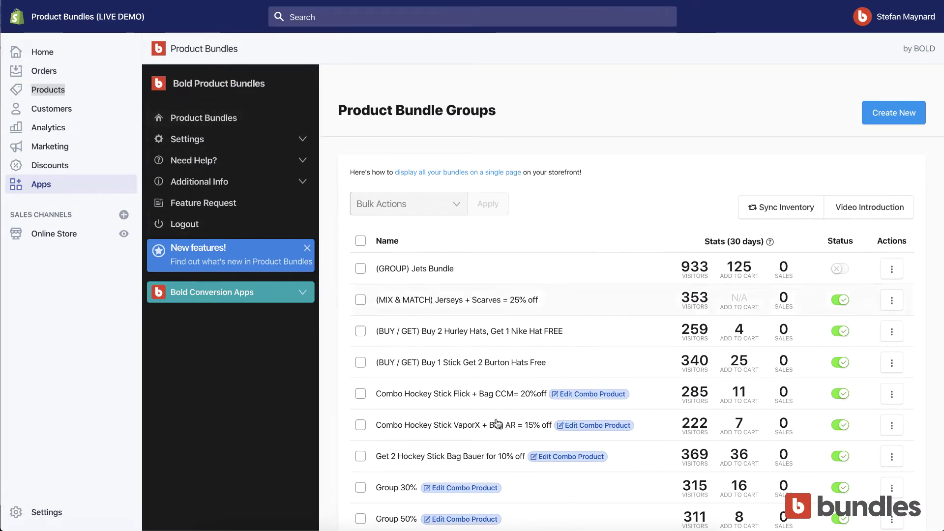
Scroll through the Product Bundle Groups list to review the existing bundles
scroll(579, 329, down, 2)
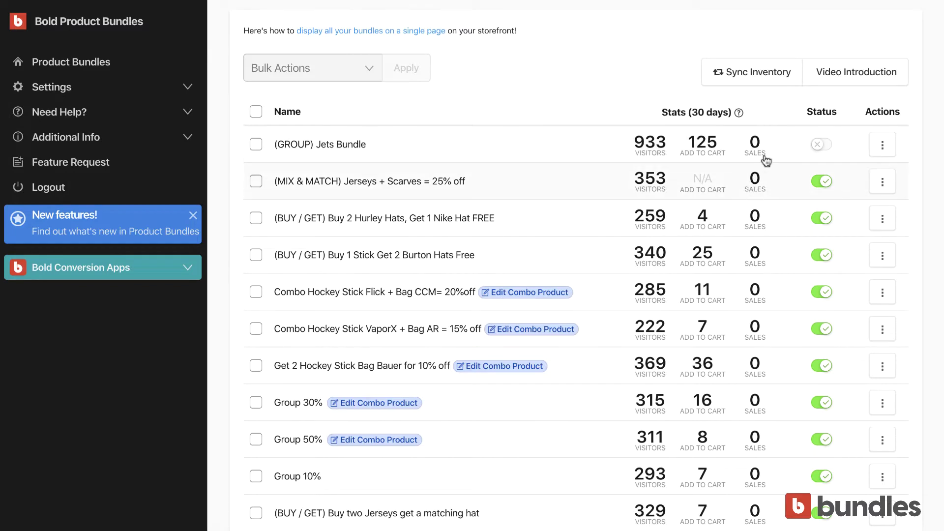
scroll(501, 204, up, 2)
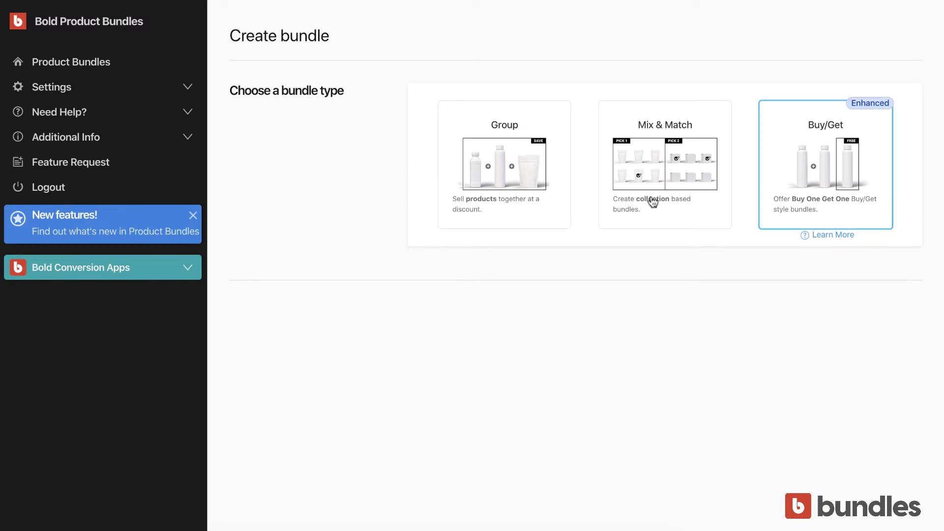
Choose the Group type and add the Winnipeg Jets Hat, Jersey and Scarf to the bundle
click(520, 202)
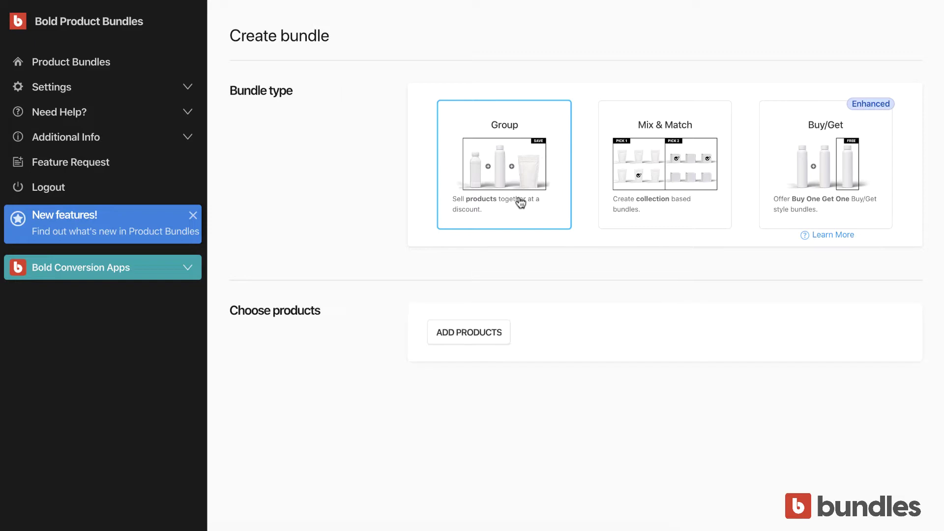
click(479, 328)
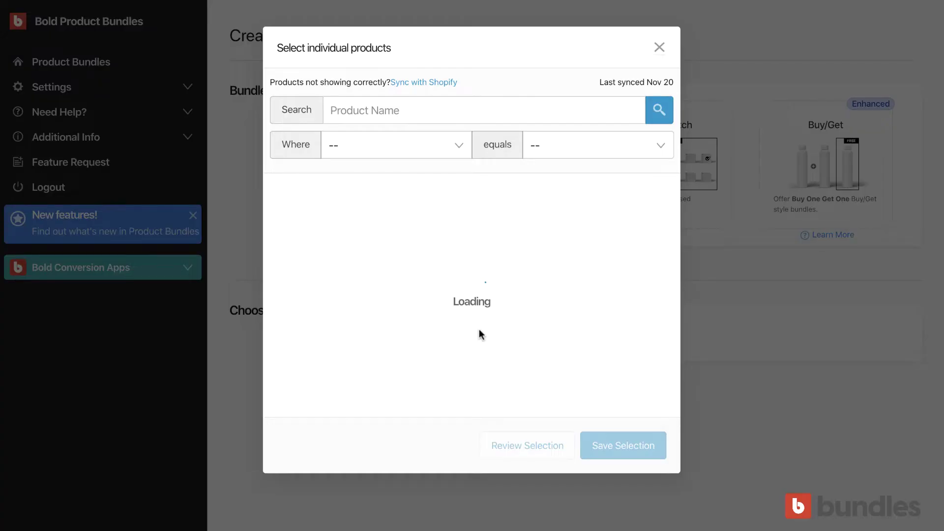
scroll(479, 329, down, 9)
scroll(481, 336, down, 15)
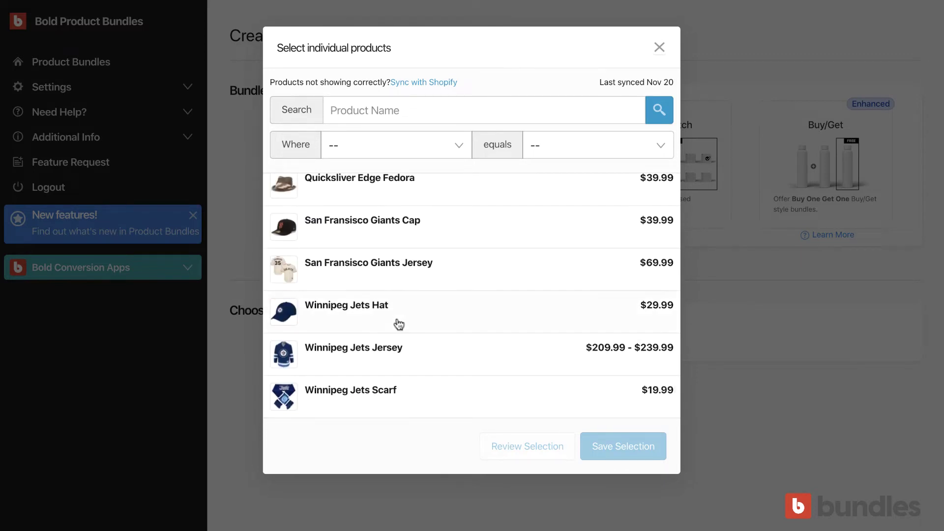
click(392, 327)
click(377, 354)
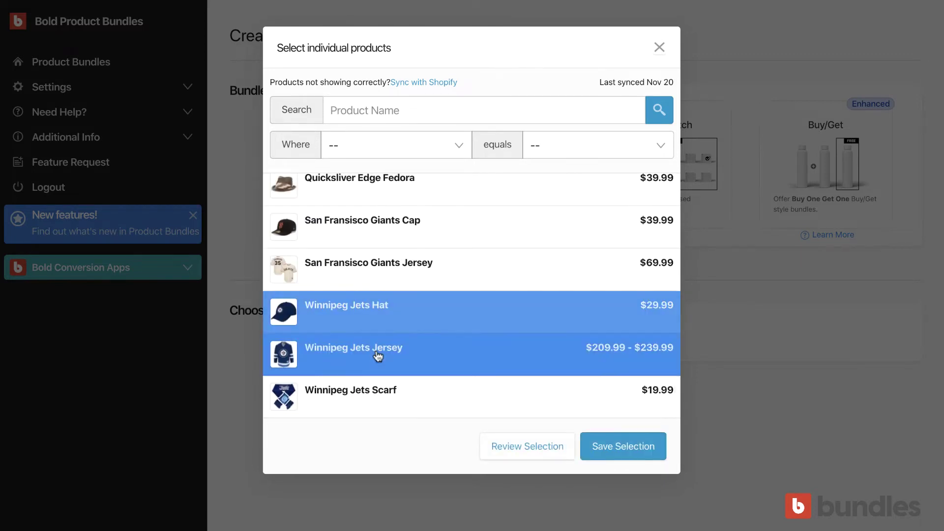
click(368, 385)
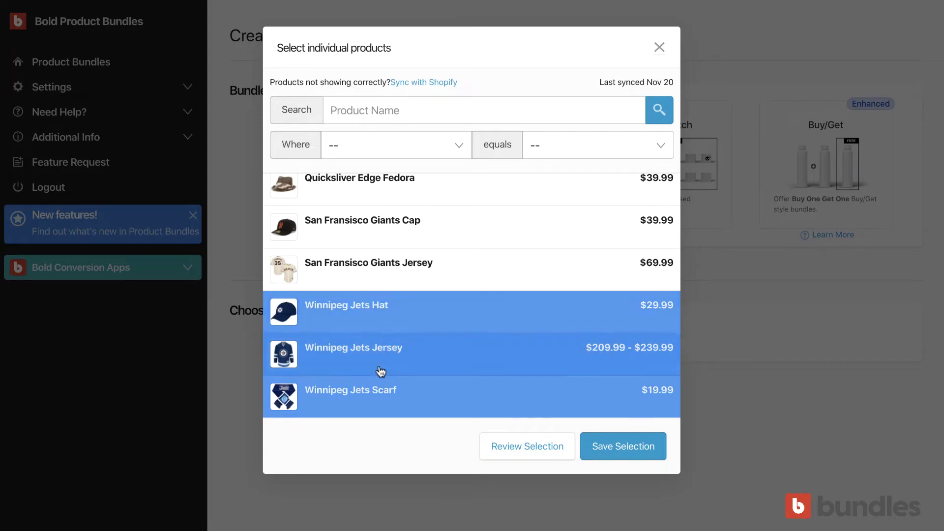
click(595, 445)
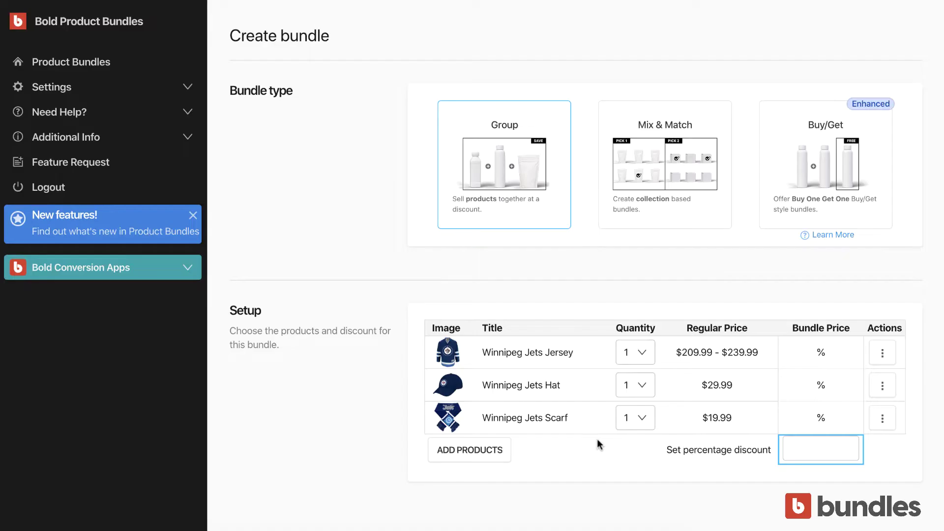
Set the bundle's percentage discount to 25%
click(789, 452)
text(2)
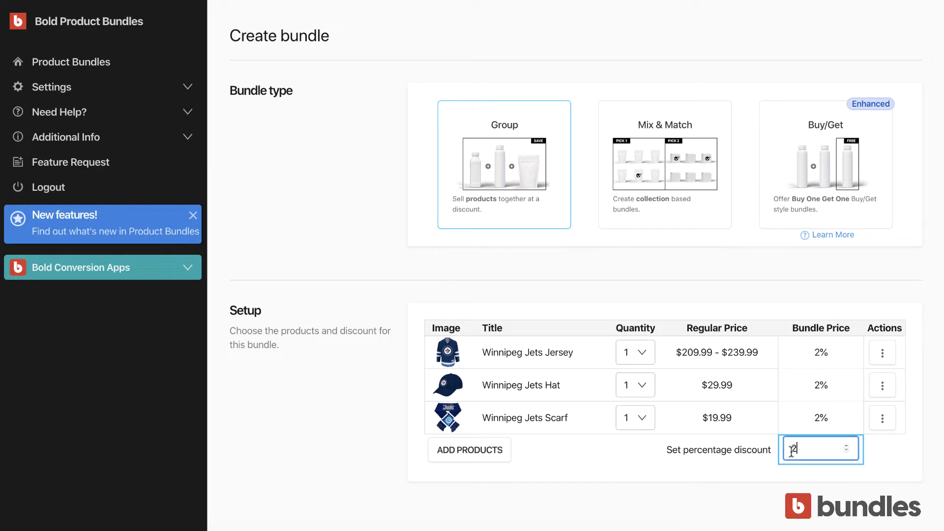
text(5)
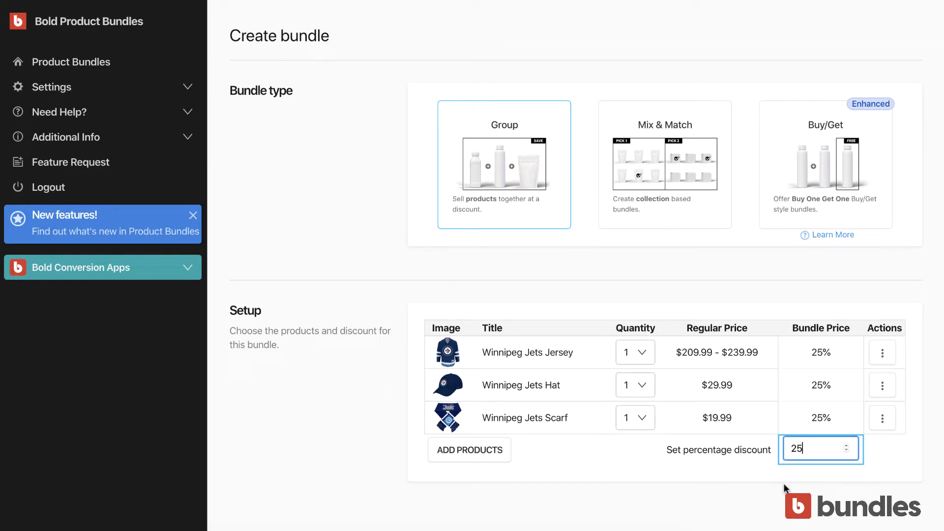
scroll(338, 381, down, 5)
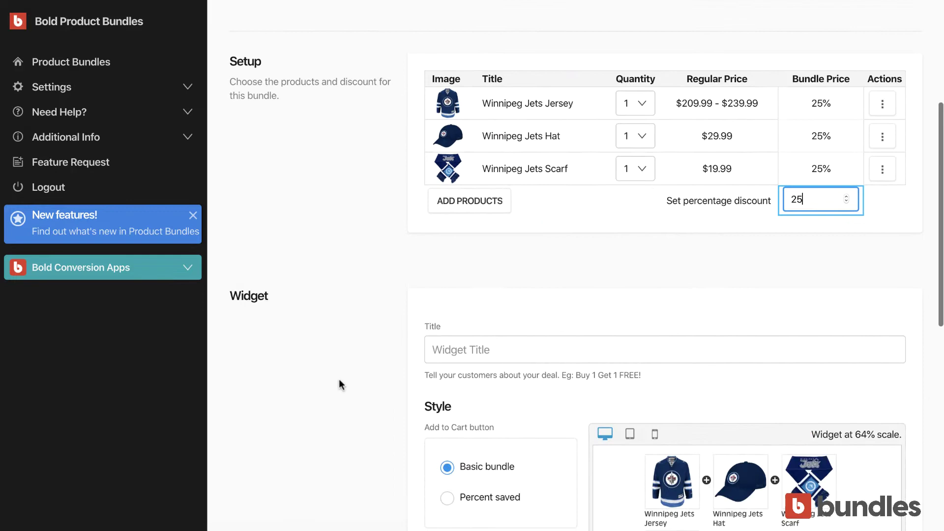
scroll(512, 300, down, 2)
Set the widget title to 'We Recommend This Package:', replacing 'Bundle and save'
click(482, 219)
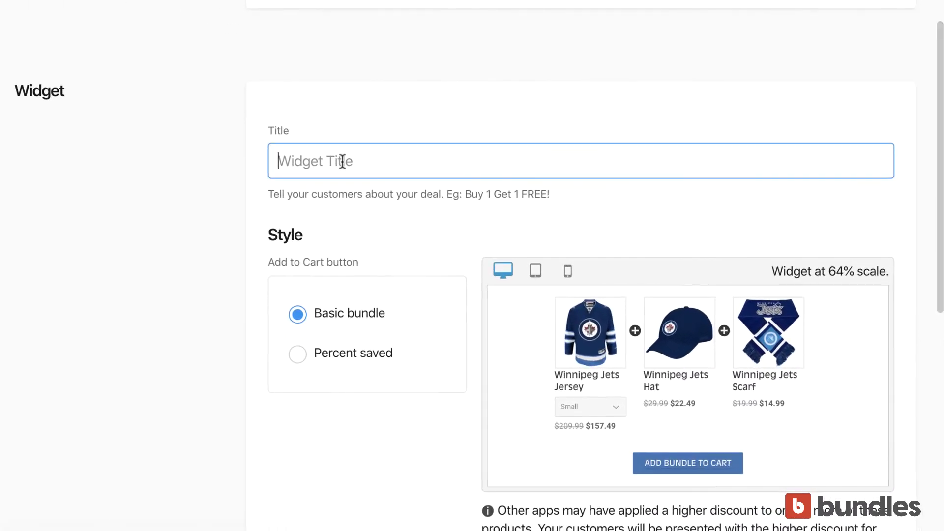
text(Bundl)
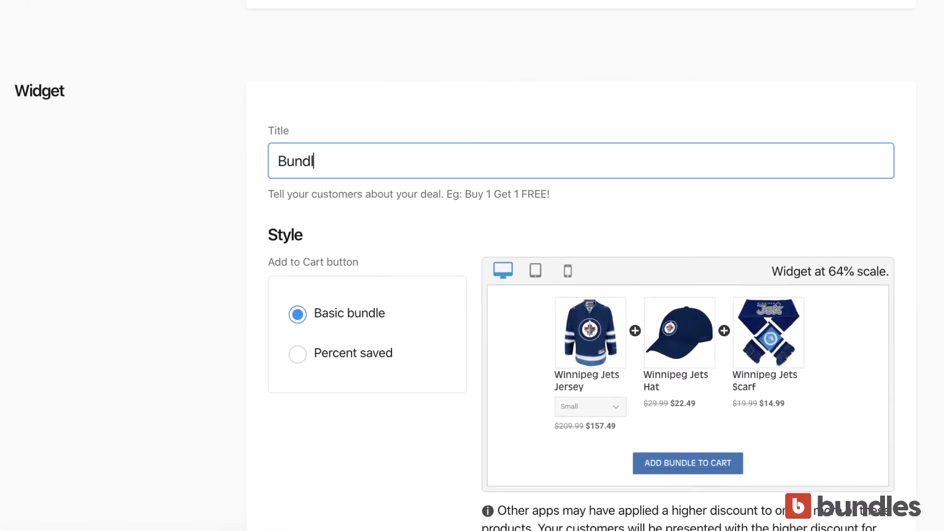
text(e and save)
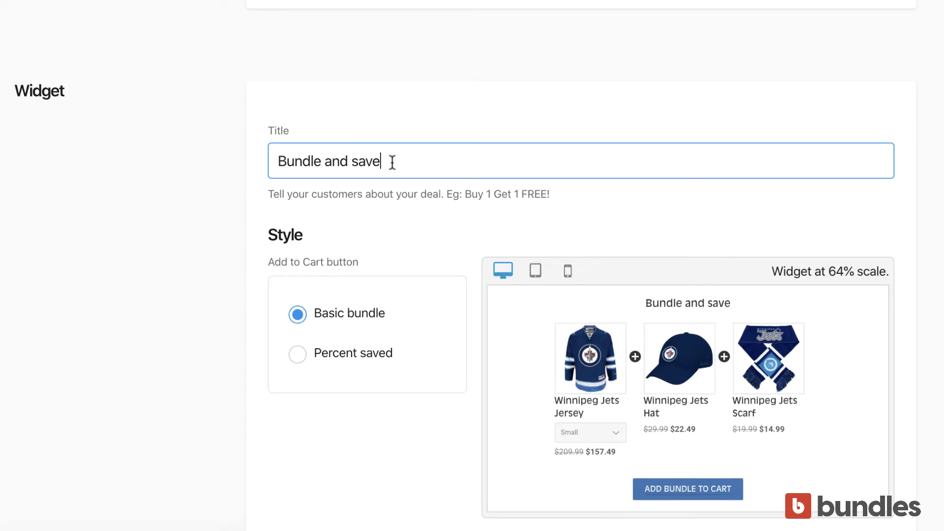
key(ctrl+a)
text(We )
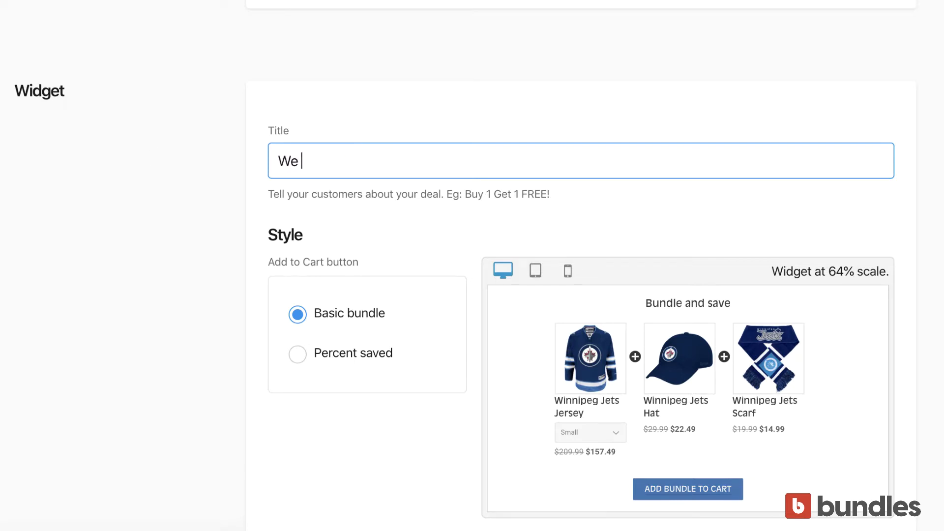
text(Recommend This Package:)
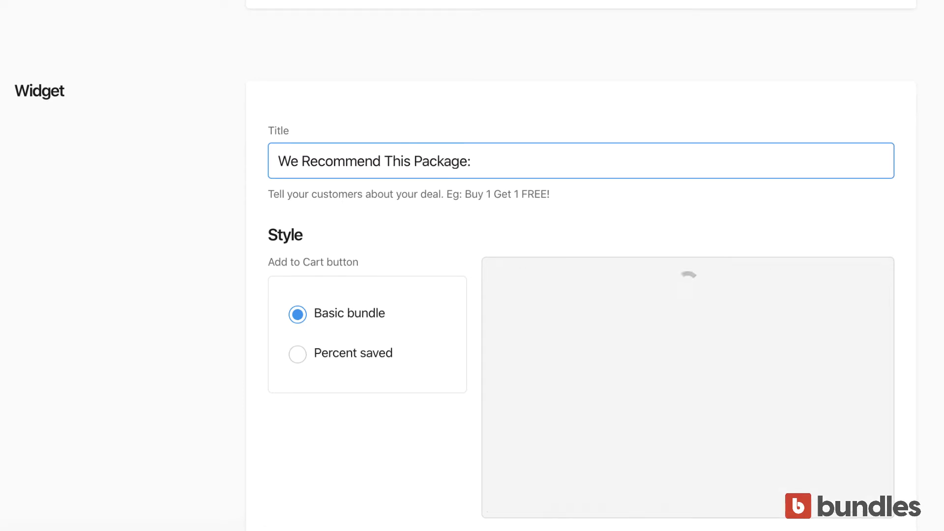
scroll(271, 265, down, 1)
scroll(270, 265, down, 1)
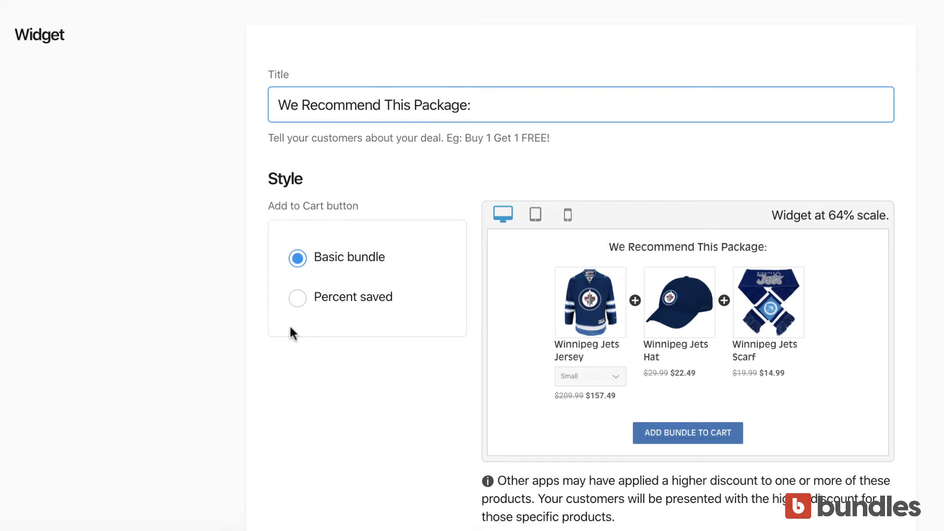
Turn on showing the percentage saved on the bundle button
click(304, 302)
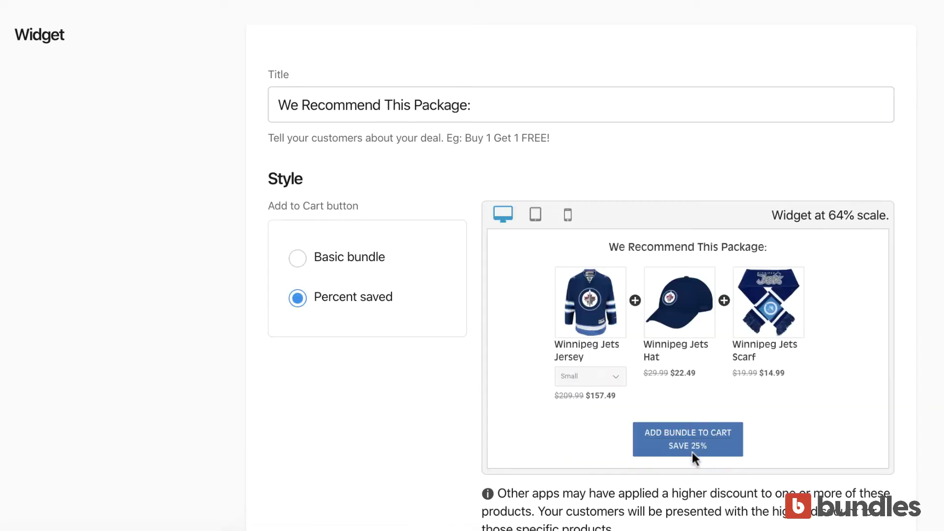
scroll(407, 400, down, 4)
scroll(339, 206, down, 3)
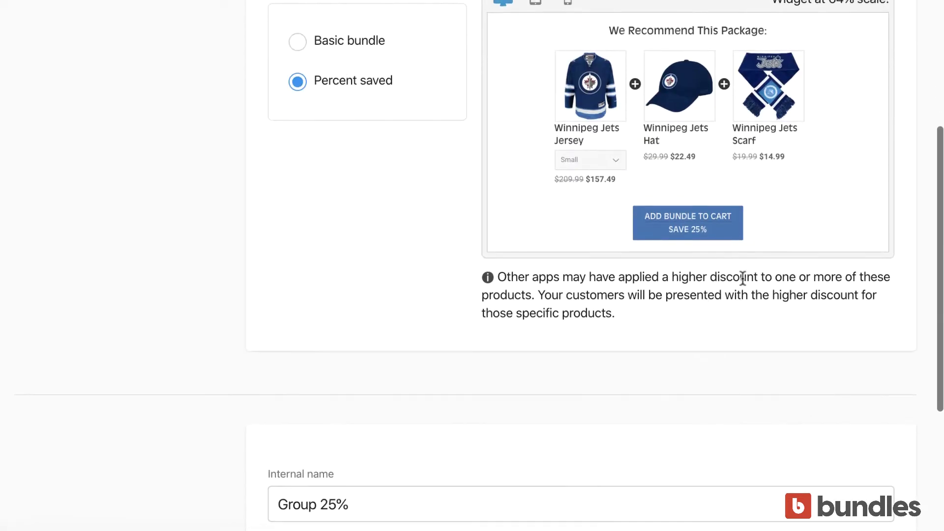
scroll(383, 369, down, 3)
scroll(343, 390, down, 1)
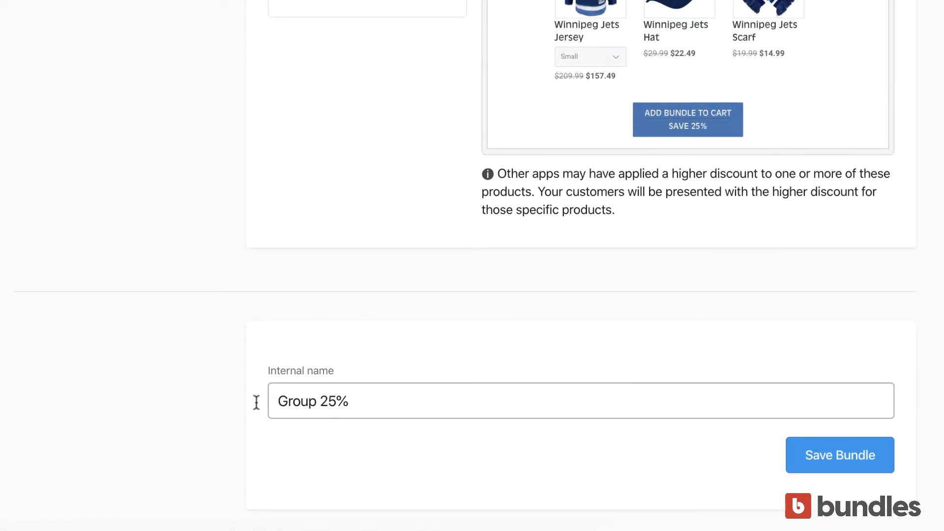
Prefix the internal name with 'Jets' and save the Jets Group 25% bundle
click(280, 400)
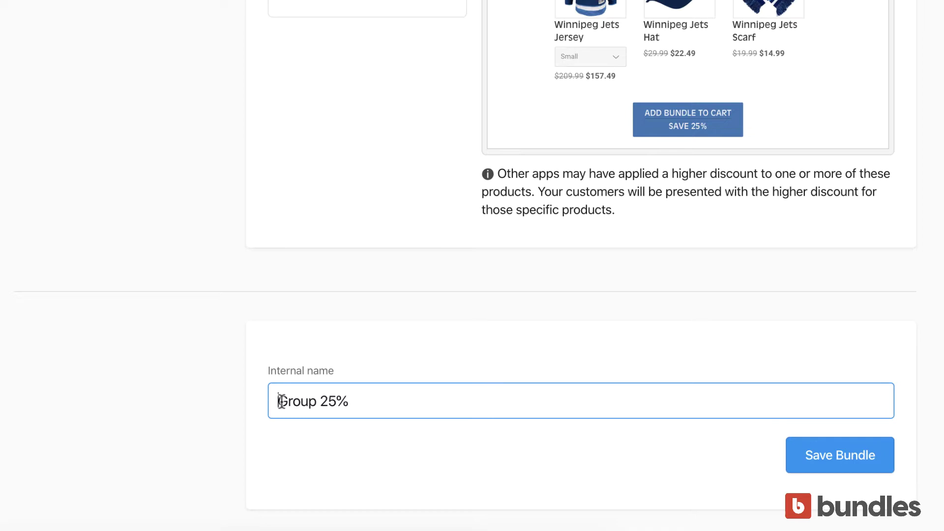
text(Jets)
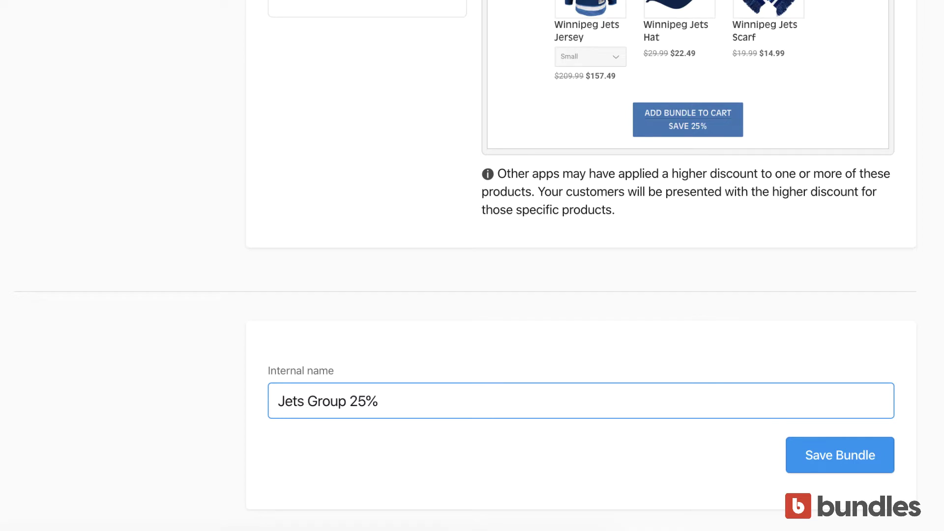
click(423, 396)
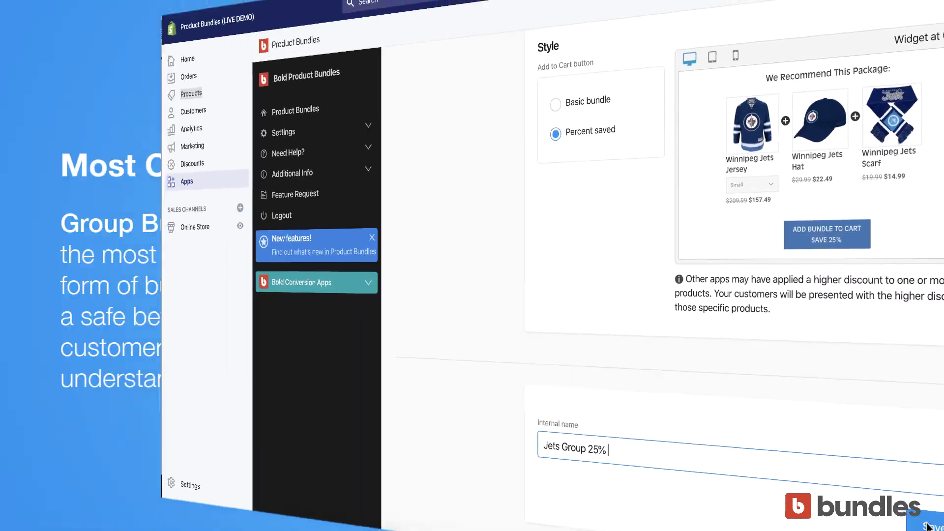
click(926, 525)
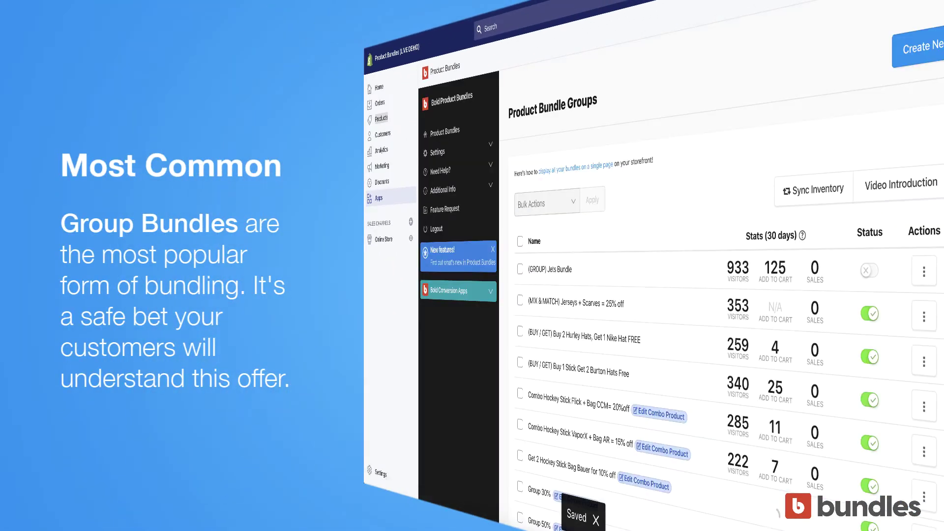
scroll(614, 365, down, 10)
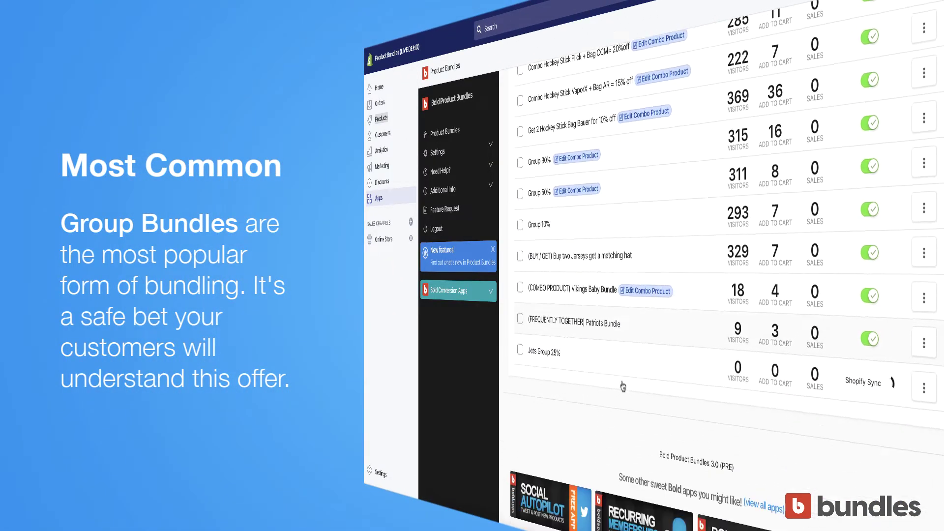
mouse_move(882, 382)
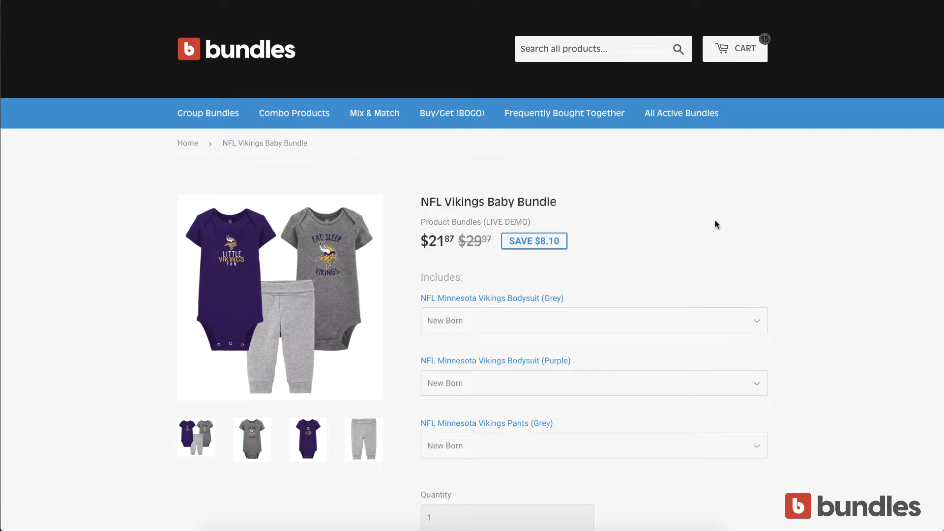
Set the grey bodysuit, purple bodysuit and grey pants sizes all to 6 Months
scroll(715, 222, down, 1)
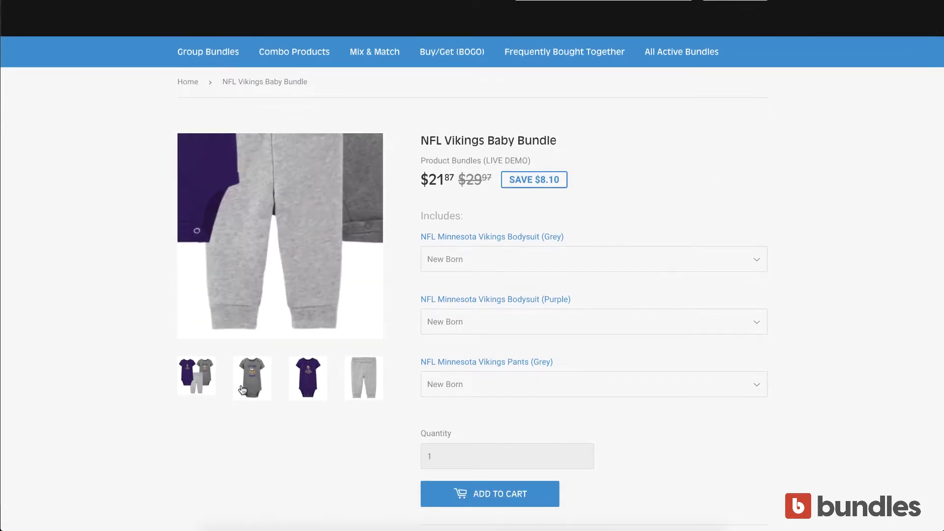
scroll(306, 461, down, 1)
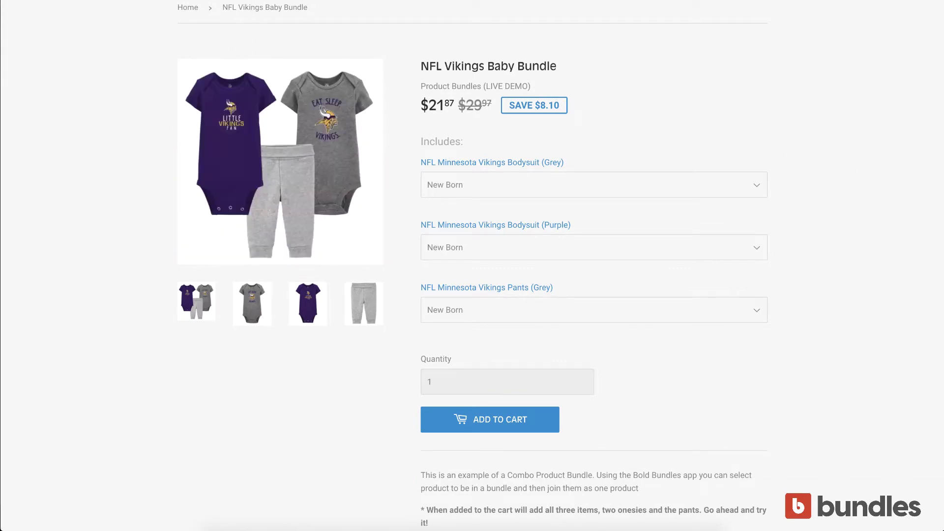
click(737, 184)
click(654, 203)
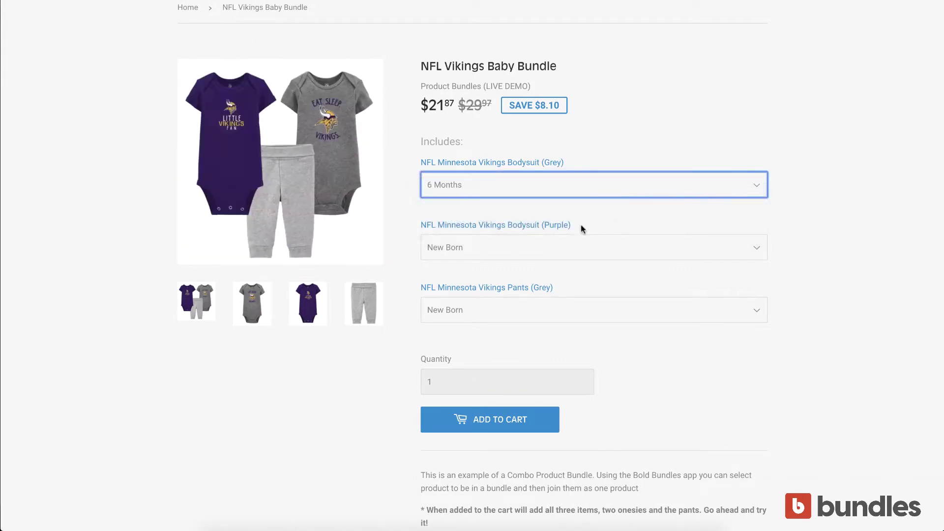
click(550, 246)
click(524, 270)
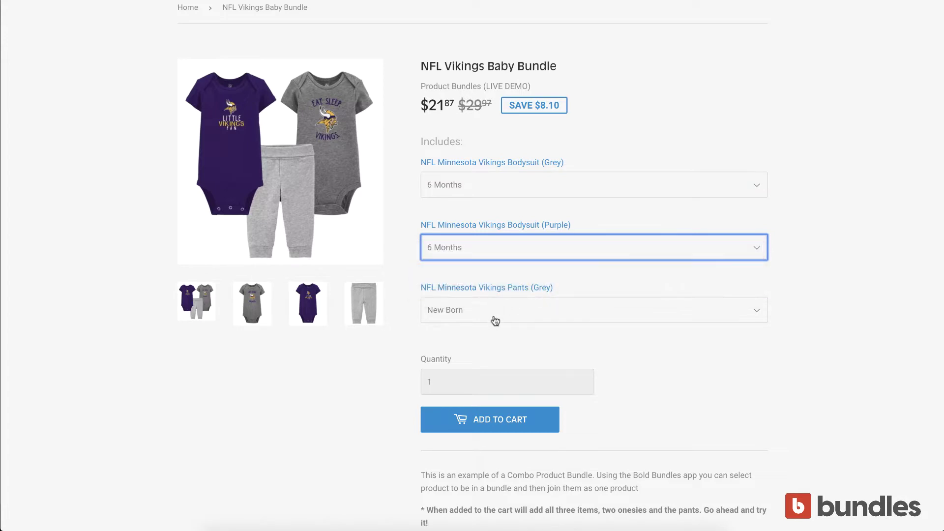
click(492, 317)
click(478, 334)
Add the whole NFL Vikings Baby Bundle to the cart
scroll(712, 246, up, 3)
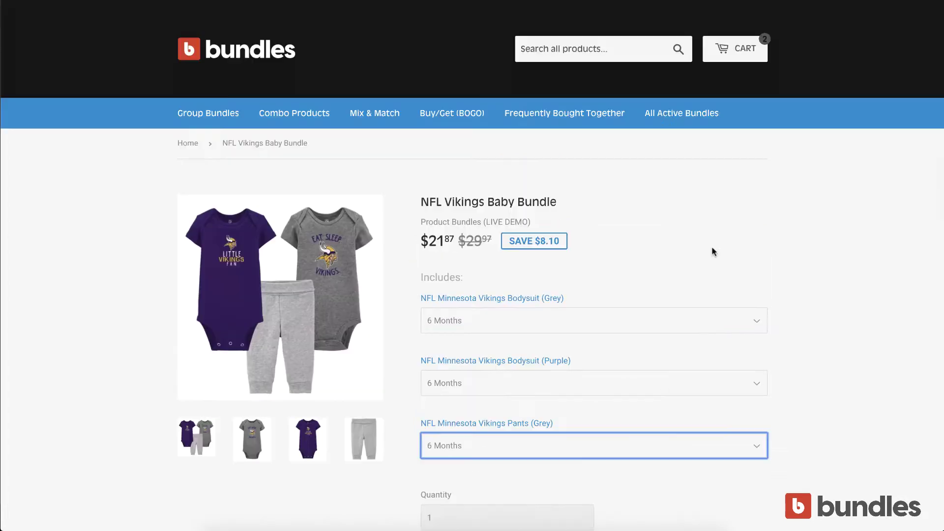
scroll(695, 253, down, 4)
scroll(695, 257, down, 3)
click(498, 224)
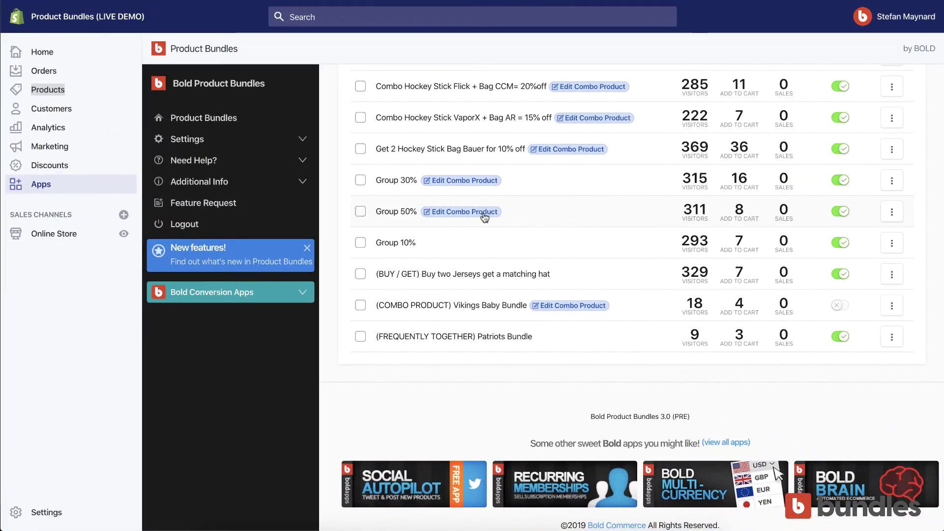
Create a new bundle of the Group type
scroll(485, 218, up, 10)
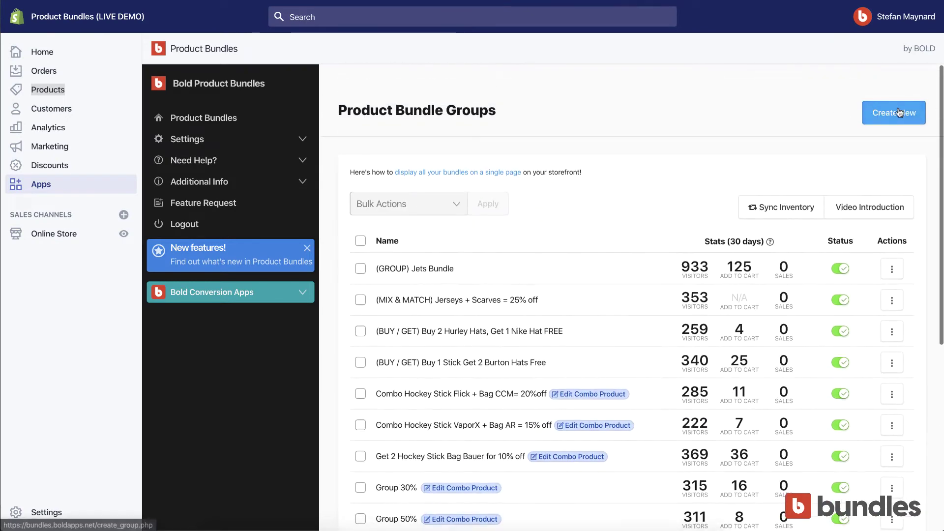
click(898, 113)
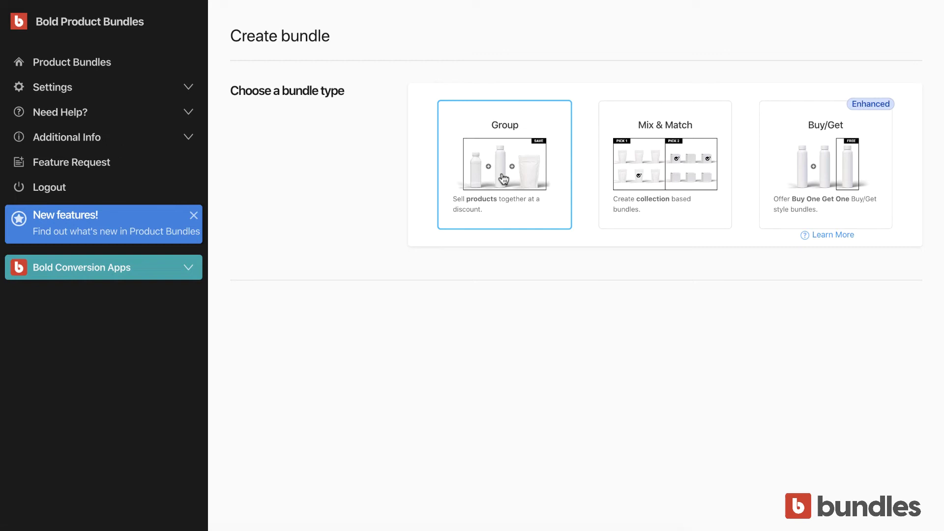
click(503, 178)
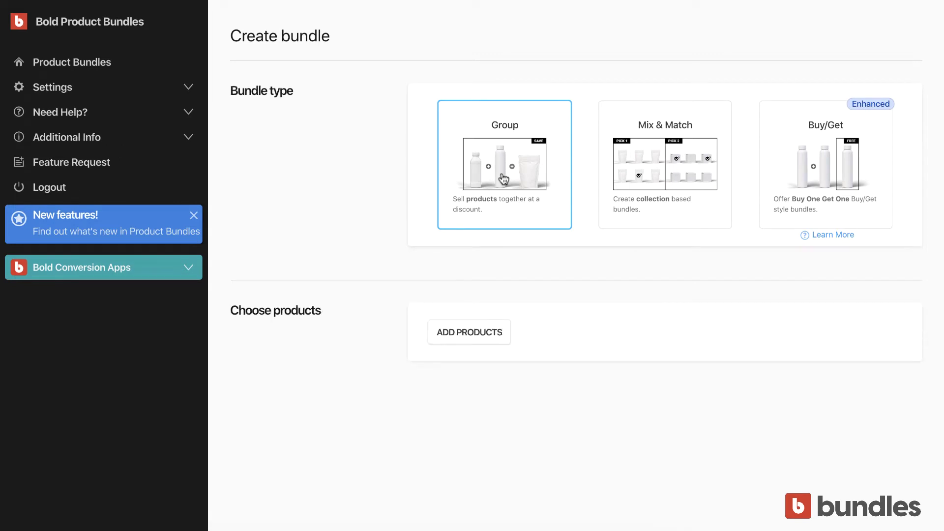
scroll(503, 178, down, 3)
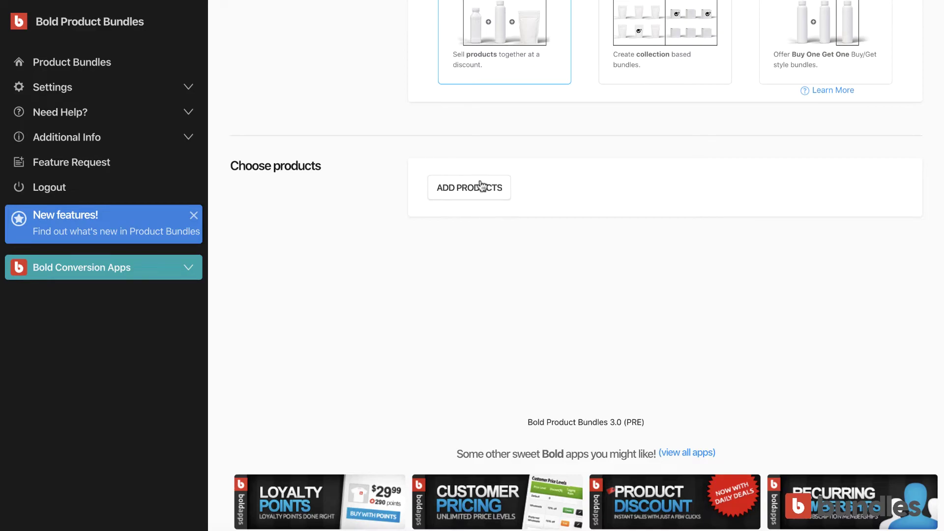
Pick the grey and purple NFL Minnesota Vikings bodysuits and grey Vikings pants as products
click(482, 186)
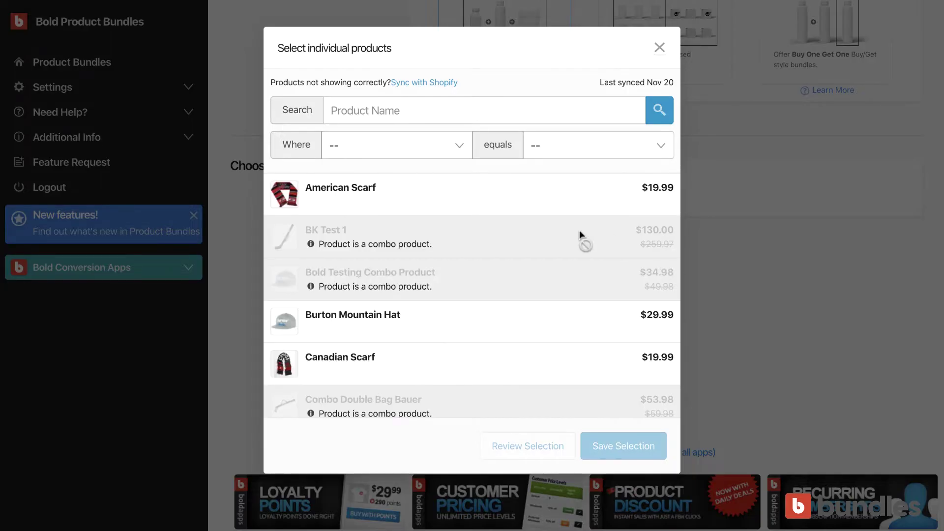
scroll(580, 234, down, 15)
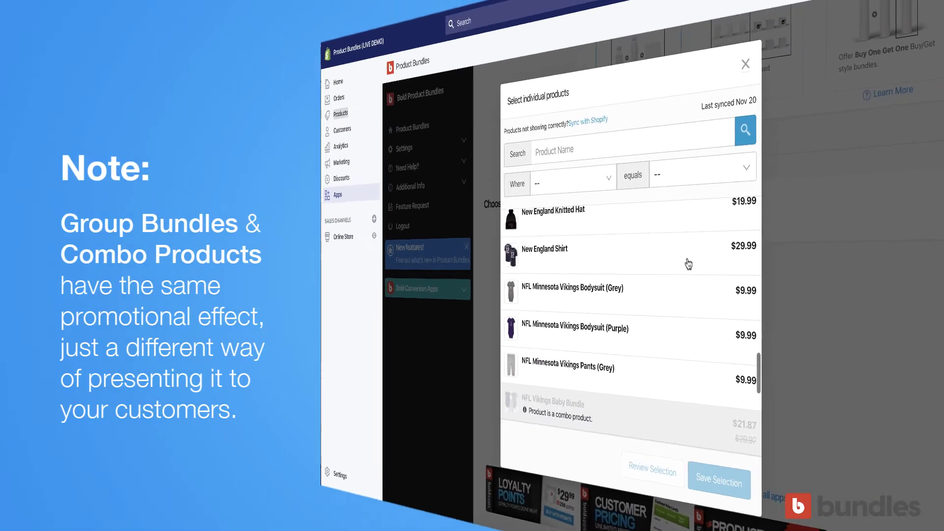
scroll(613, 241, down, 2)
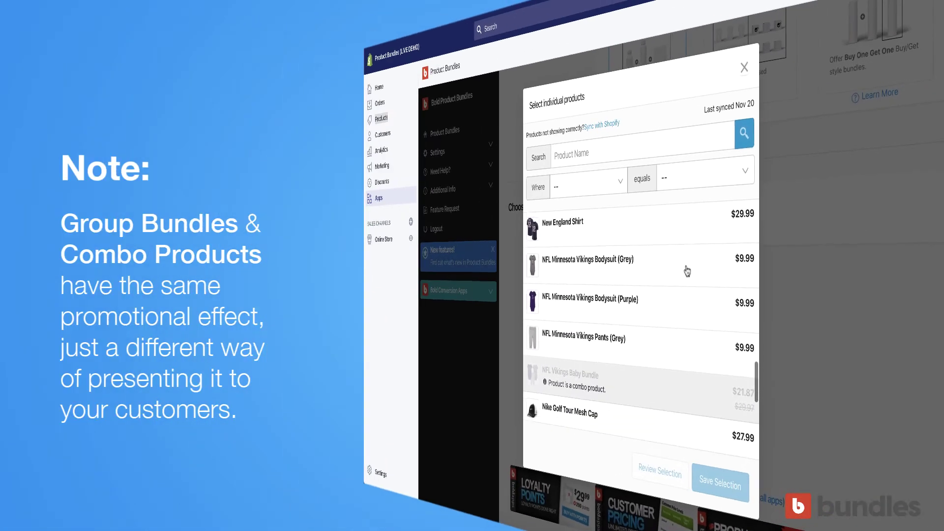
click(555, 267)
click(586, 297)
scroll(586, 297, down, 1)
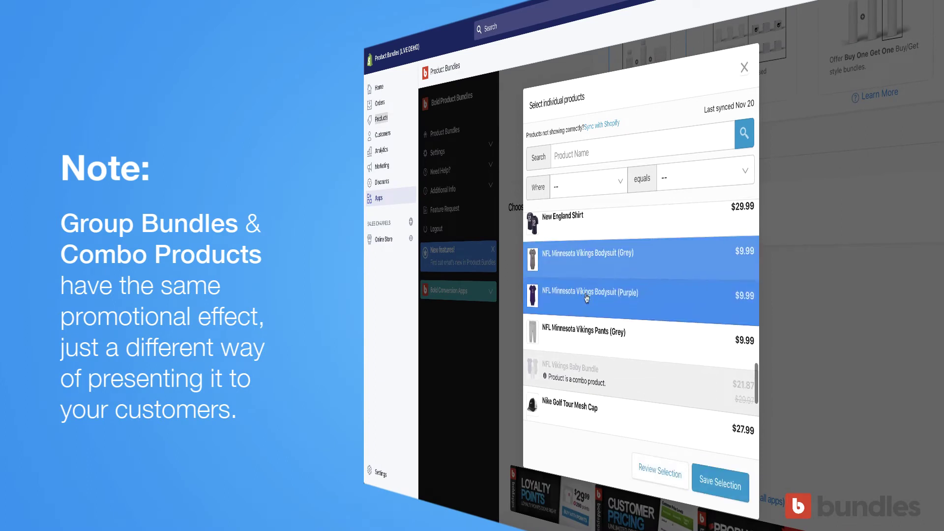
click(582, 339)
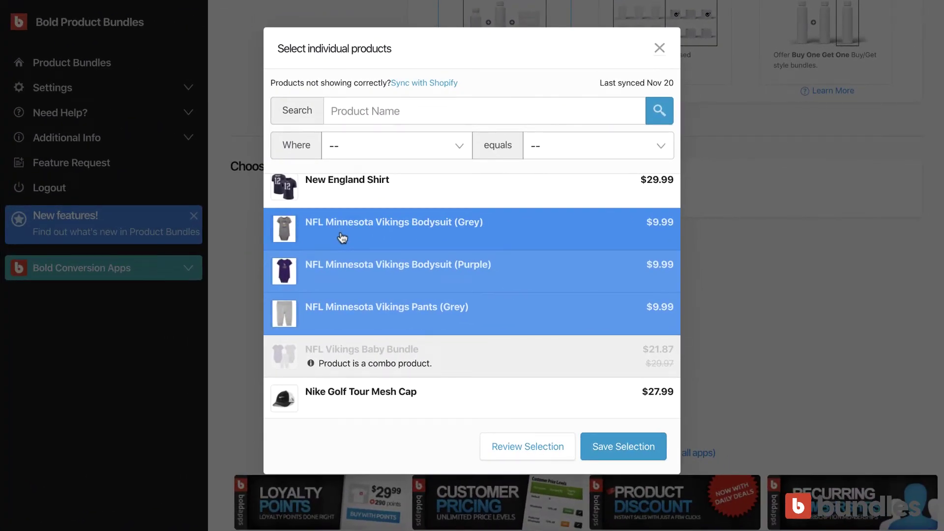
Add the three Vikings products to the bundle and give it a 25% discount
click(615, 447)
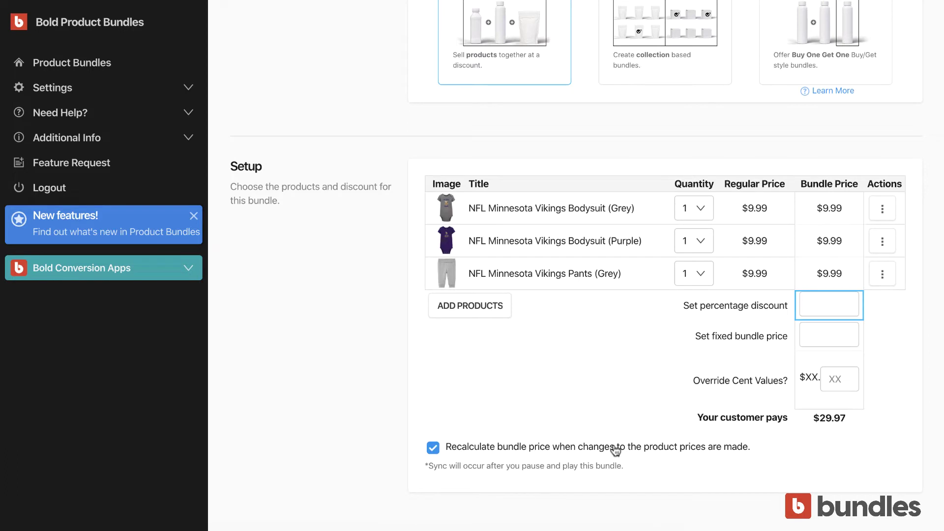
scroll(762, 389, down, 2)
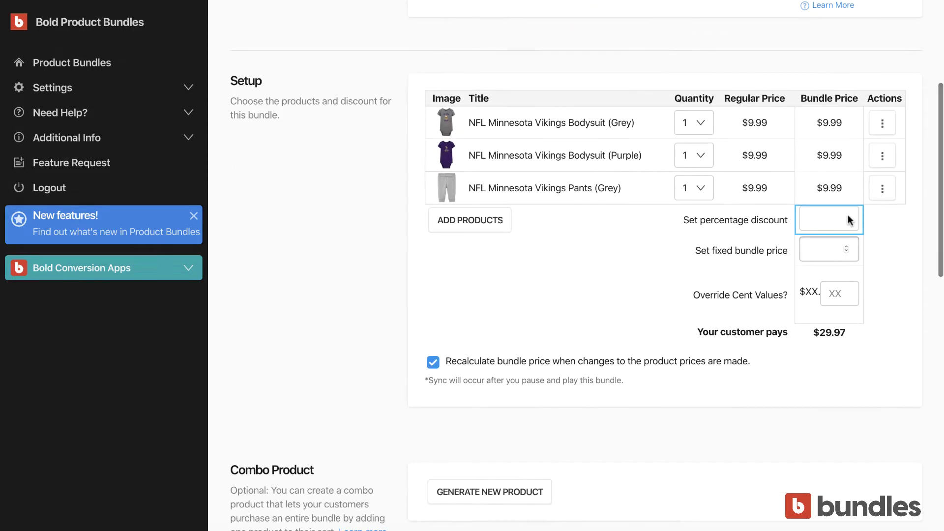
scroll(835, 207, down, 1)
click(815, 179)
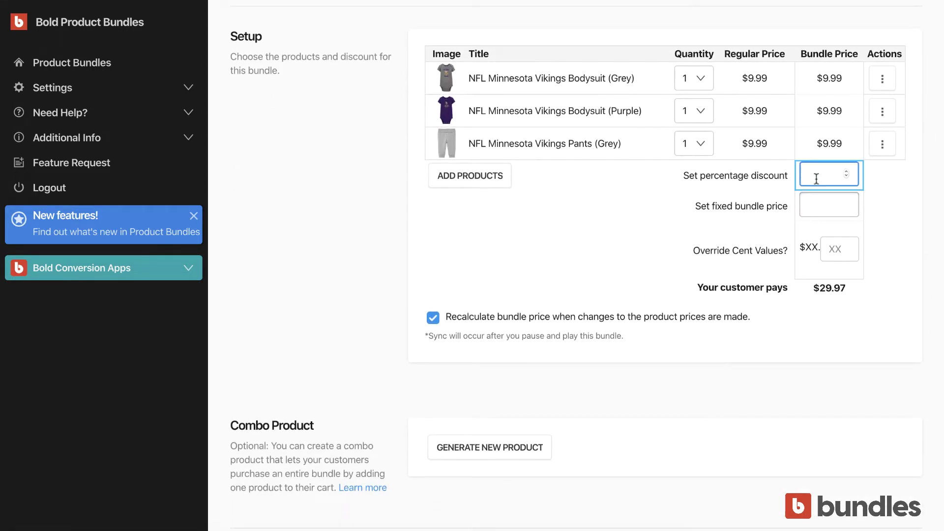
text(25)
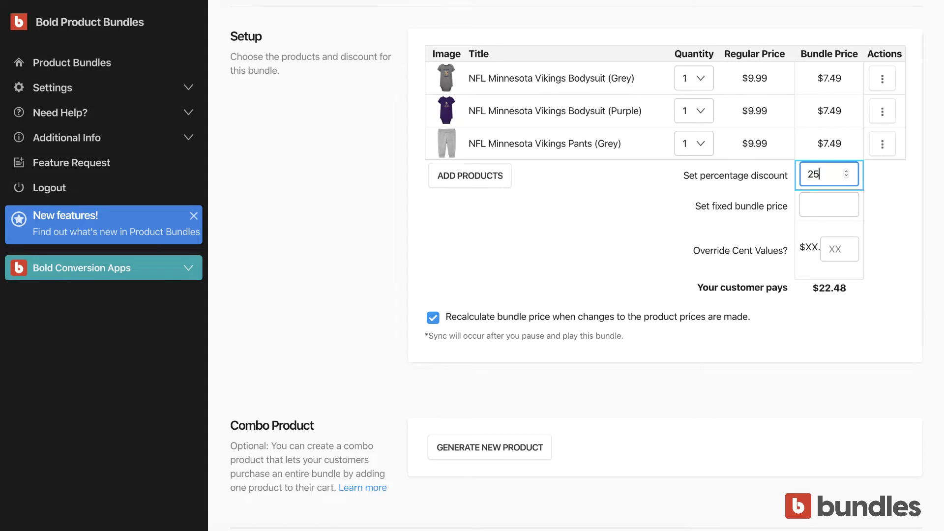
key(Tab)
click(474, 257)
Generate a combo product for the bundle and fill in its name and widget title
click(483, 450)
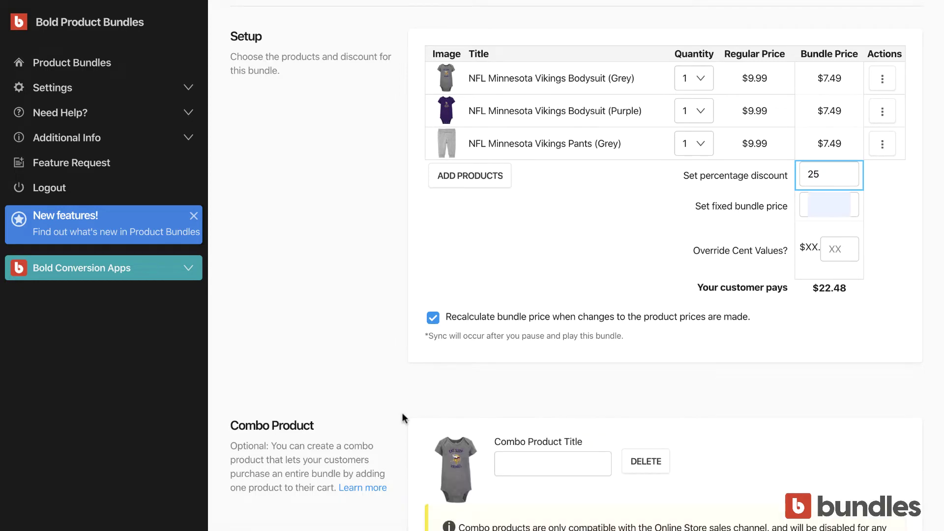
scroll(520, 345, down, 3)
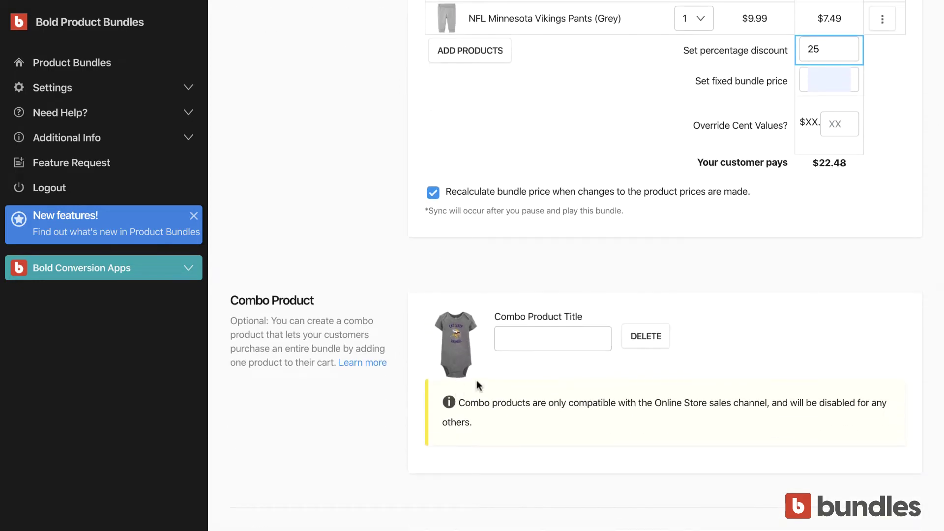
click(526, 341)
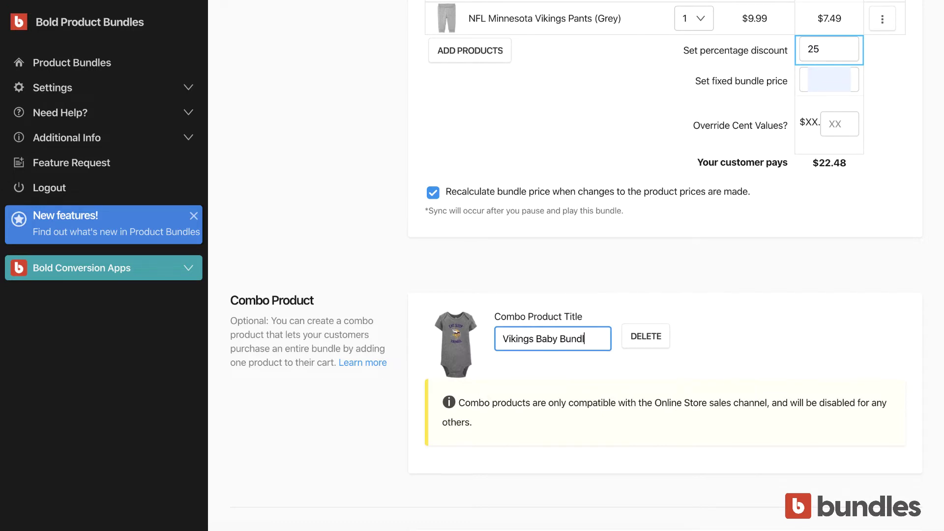
scroll(418, 347, down, 6)
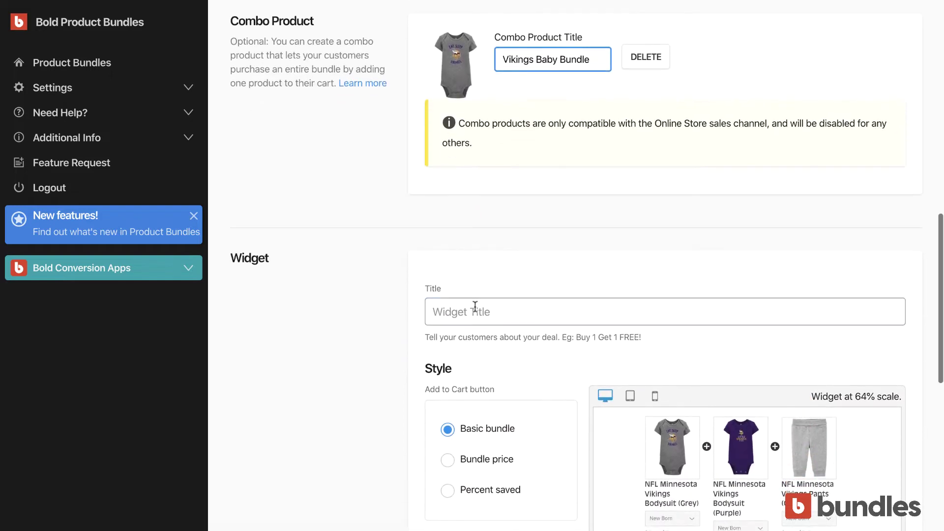
click(475, 307)
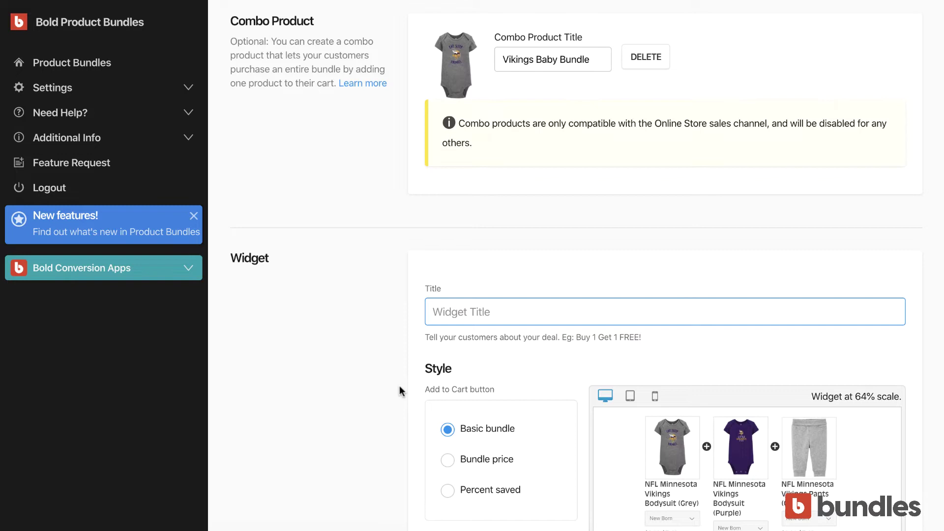
scroll(399, 387, down, 6)
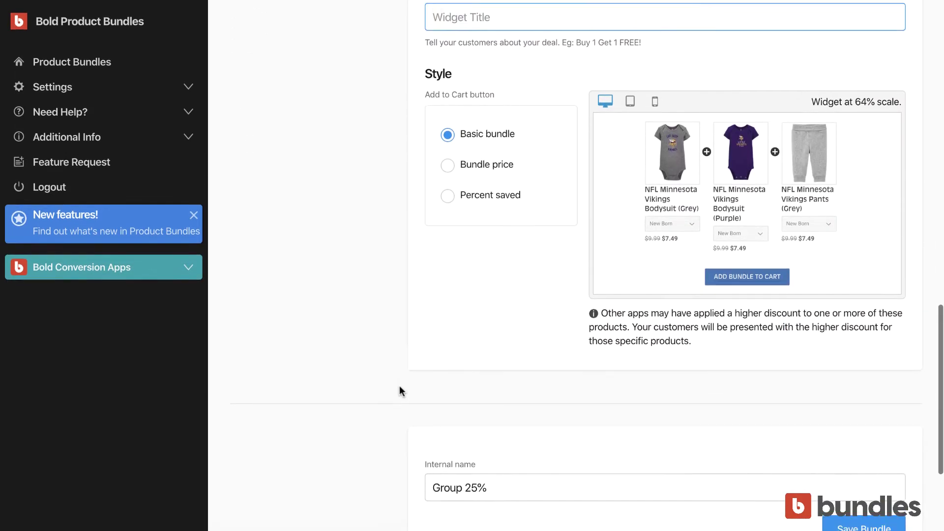
Put 'Combo Vikings Baby' before 'Group 25%' in the internal name and save the bundle
click(430, 452)
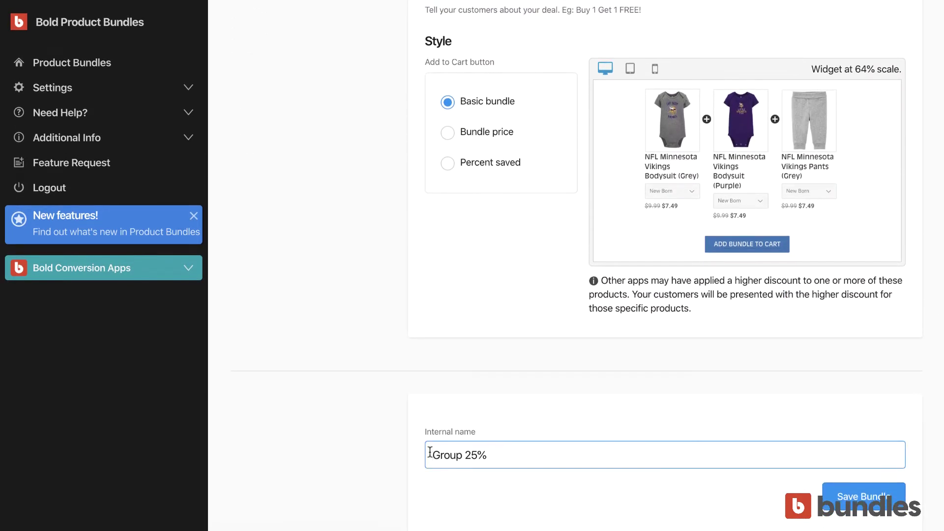
text(Com)
text(bo Vikings Ba)
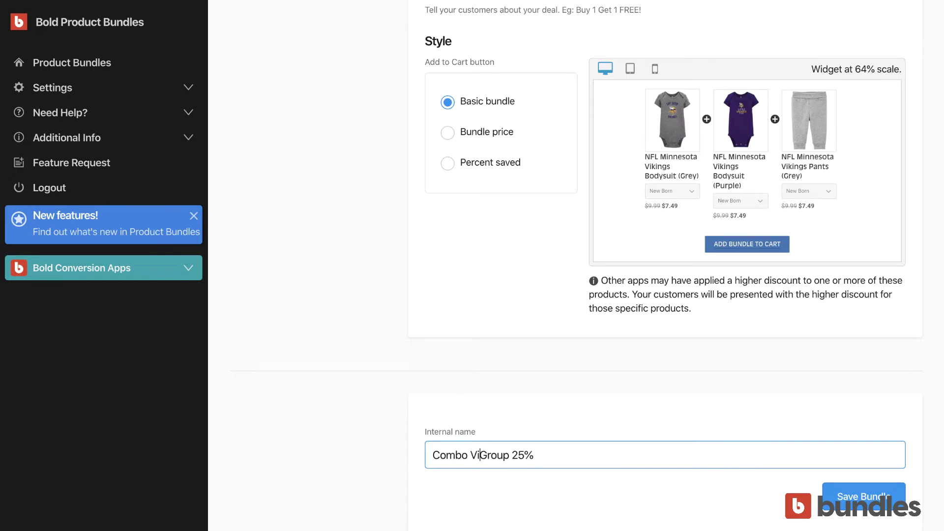
text(by)
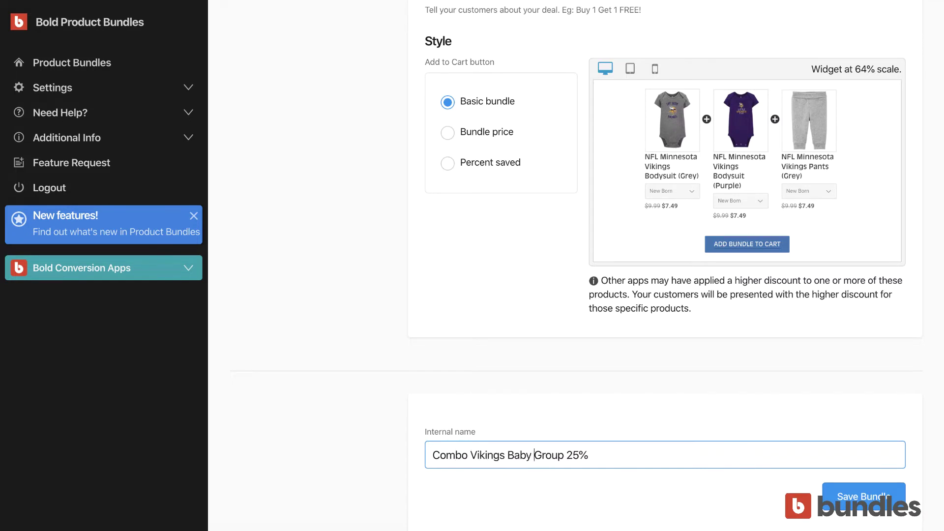
scroll(837, 305, down, 4)
click(837, 303)
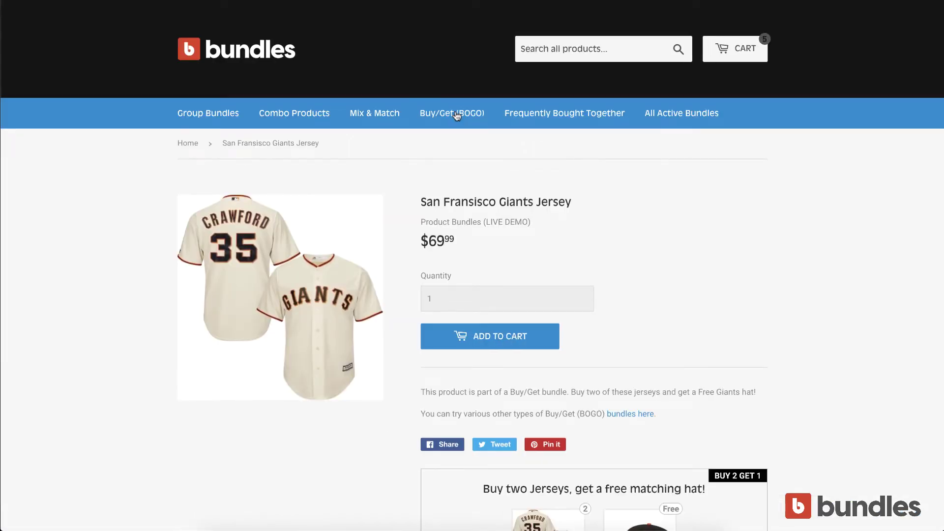
Open the San Francisco Giants Jersey product page from the bundle
scroll(456, 115, down, 4)
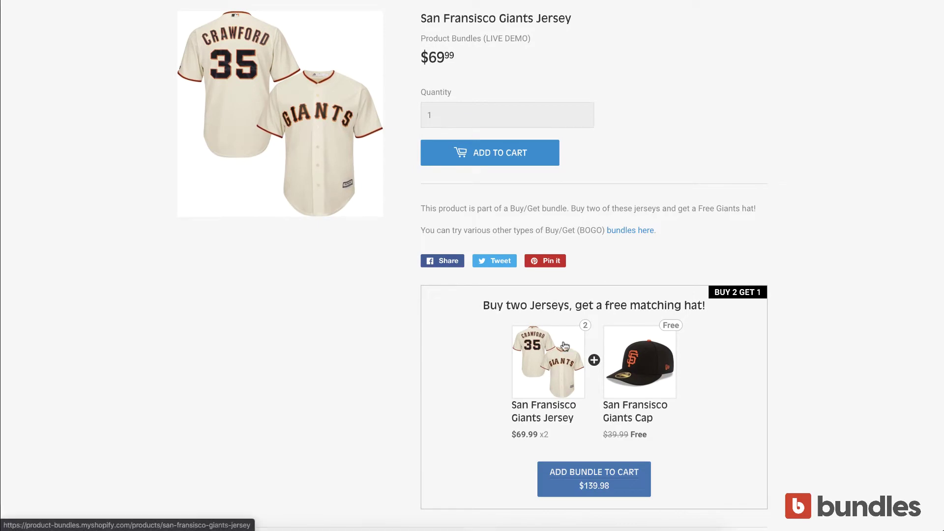
click(564, 346)
scroll(491, 293, down, 4)
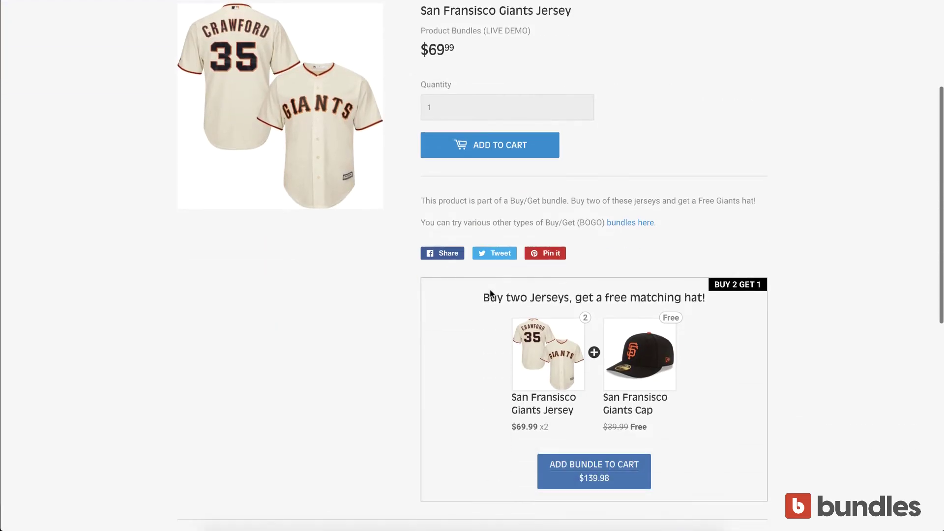
click(572, 349)
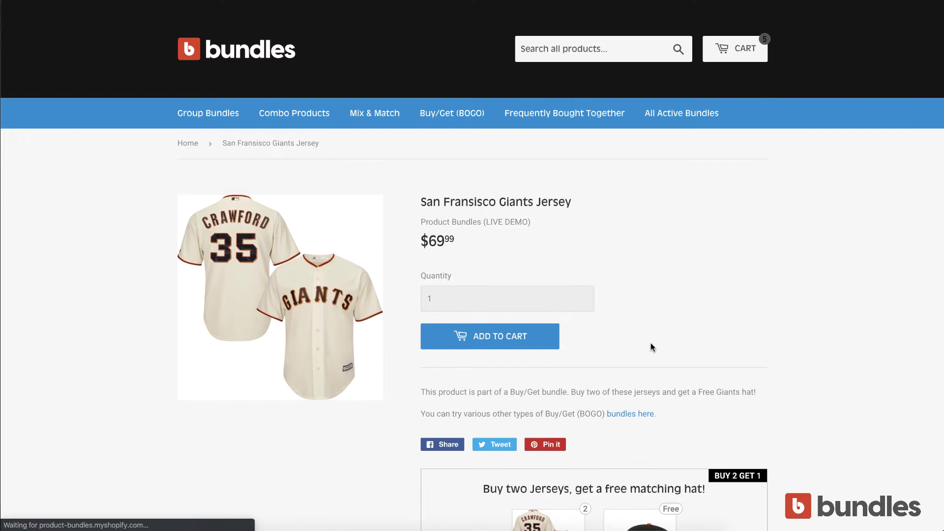
Add the Buy 2 Get 1 jersey bundle to the cart and confirm the cap costs $0.00
scroll(705, 269, down, 1)
scroll(701, 287, down, 3)
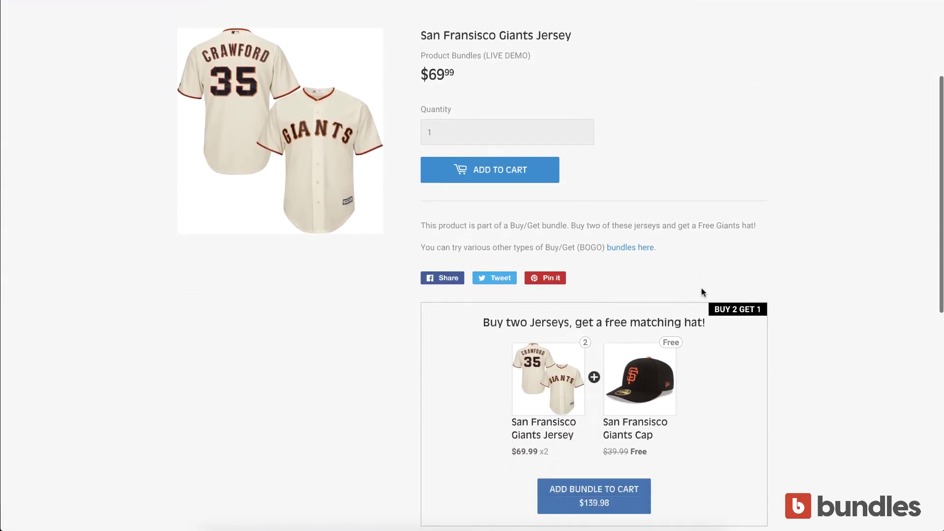
scroll(700, 288, down, 2)
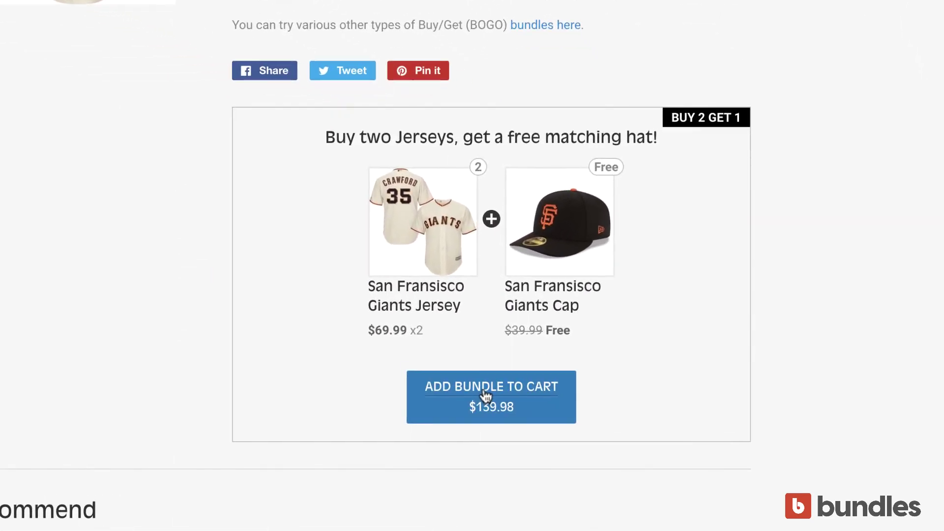
click(485, 396)
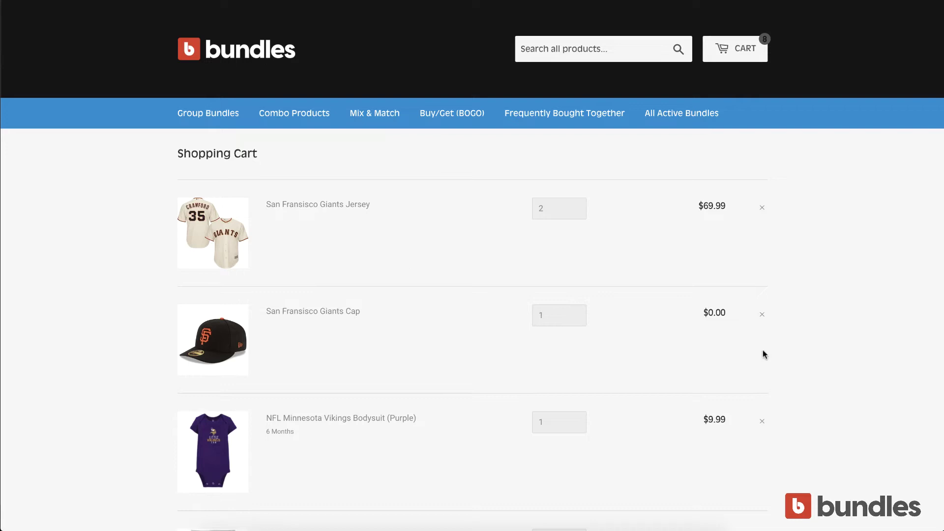
drag(727, 316, 708, 313)
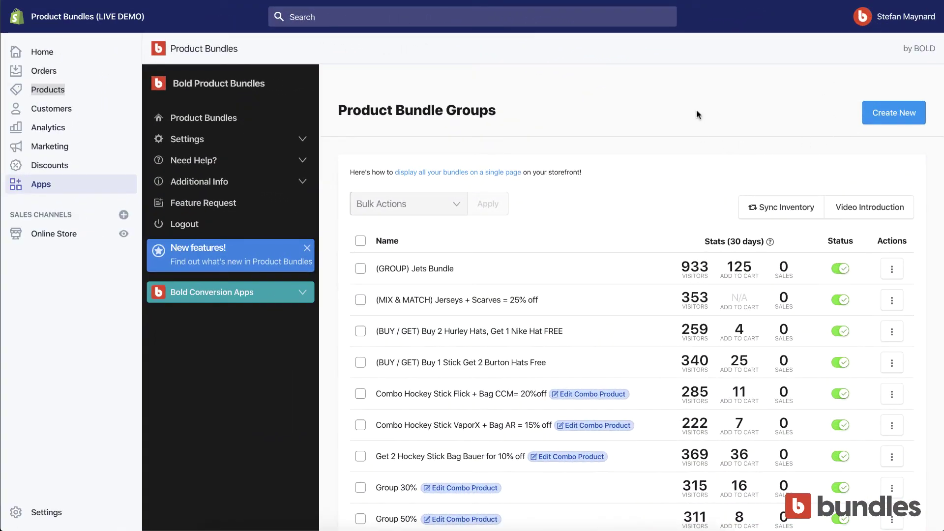
Create a new bundle of the Buy/Get type, with separate Buy-these and Get-these sections
click(893, 113)
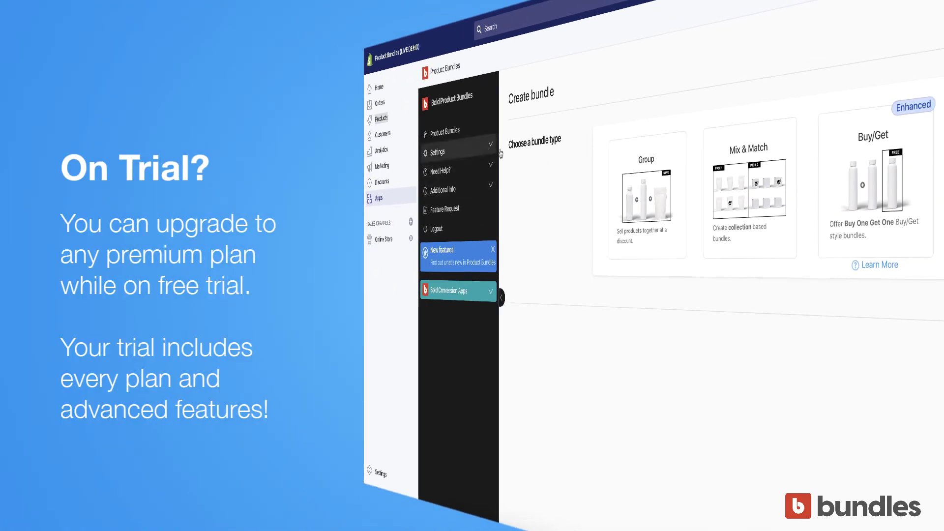
click(855, 194)
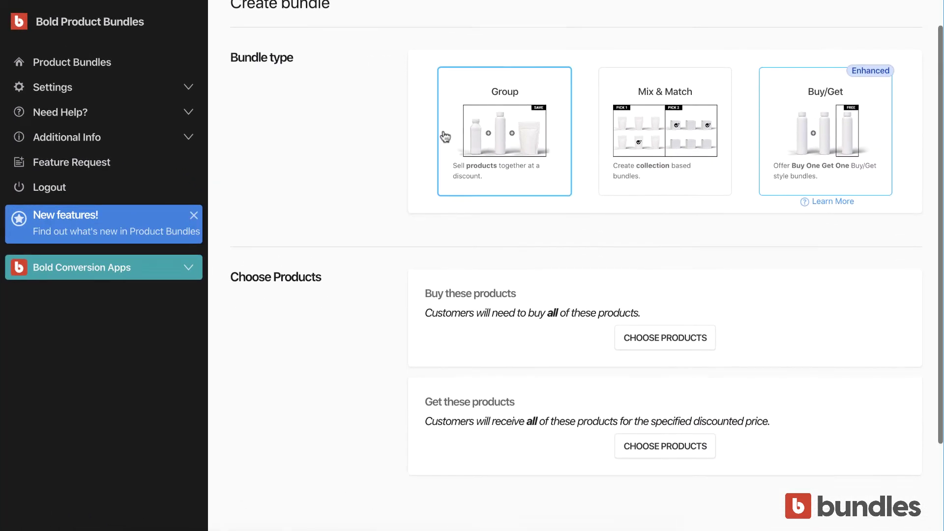
scroll(444, 141, down, 2)
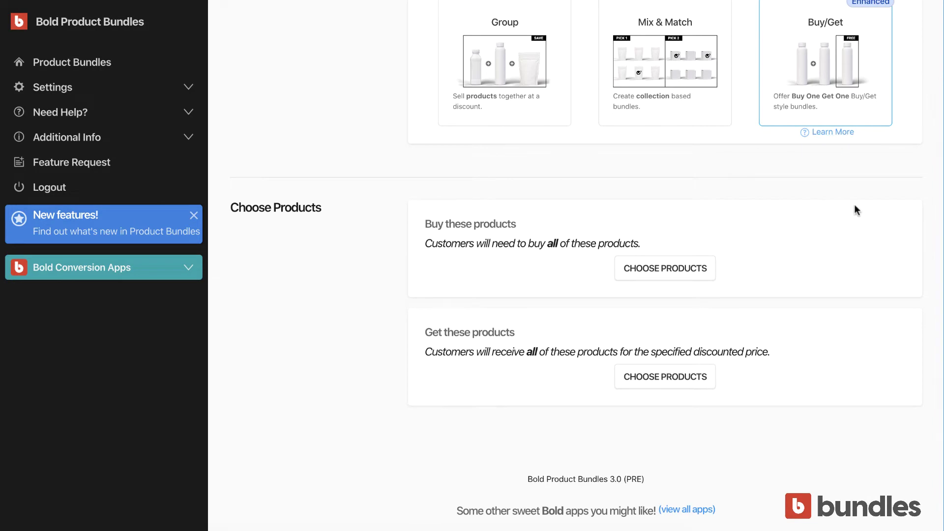
scroll(842, 206, up, 2)
scroll(518, 252, down, 2)
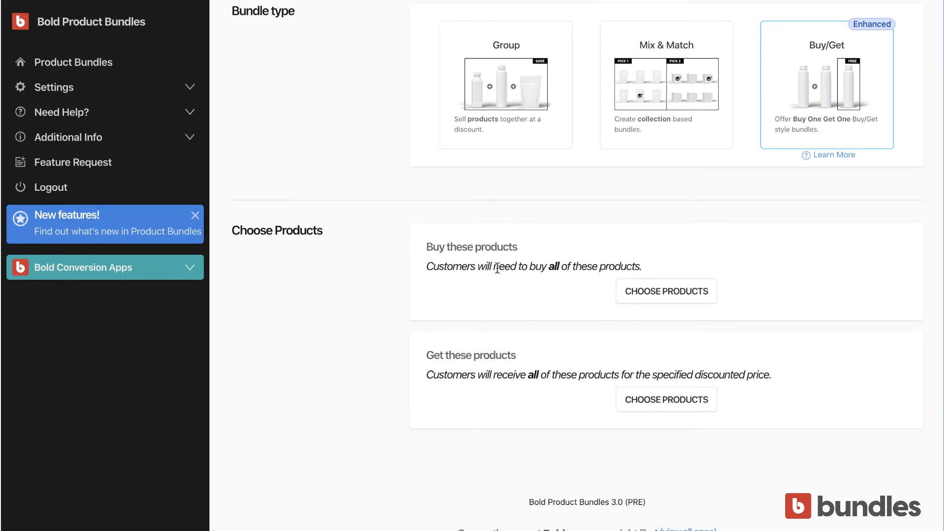
Require customers to buy three San Fransisco Giants Jerseys
click(667, 297)
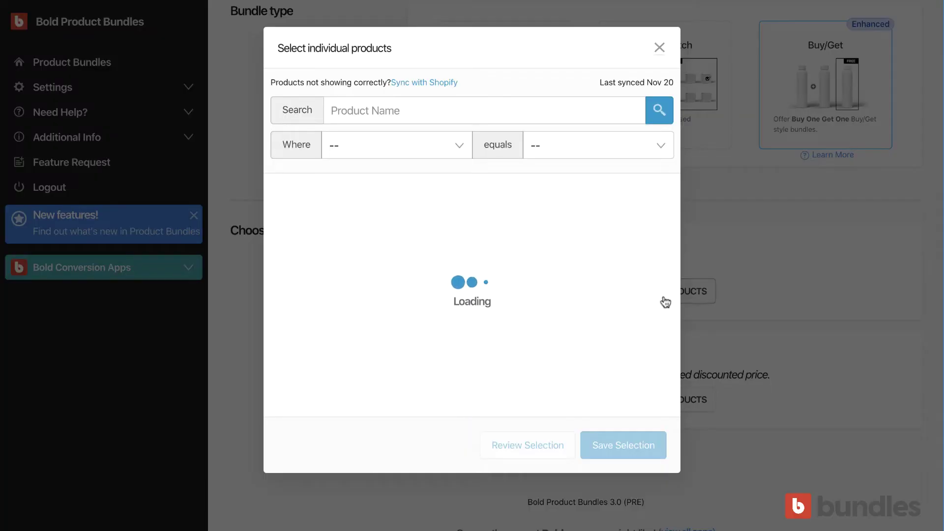
scroll(541, 225, down, 15)
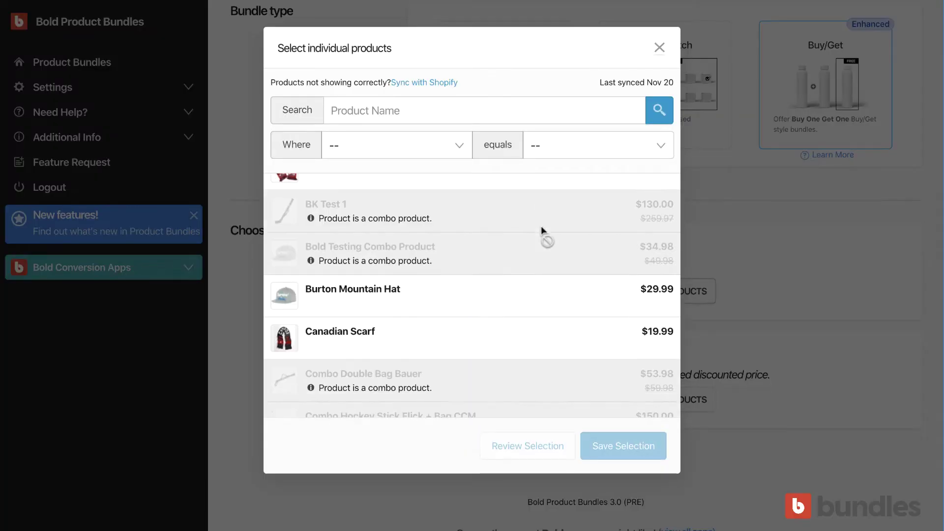
scroll(541, 226, down, 9)
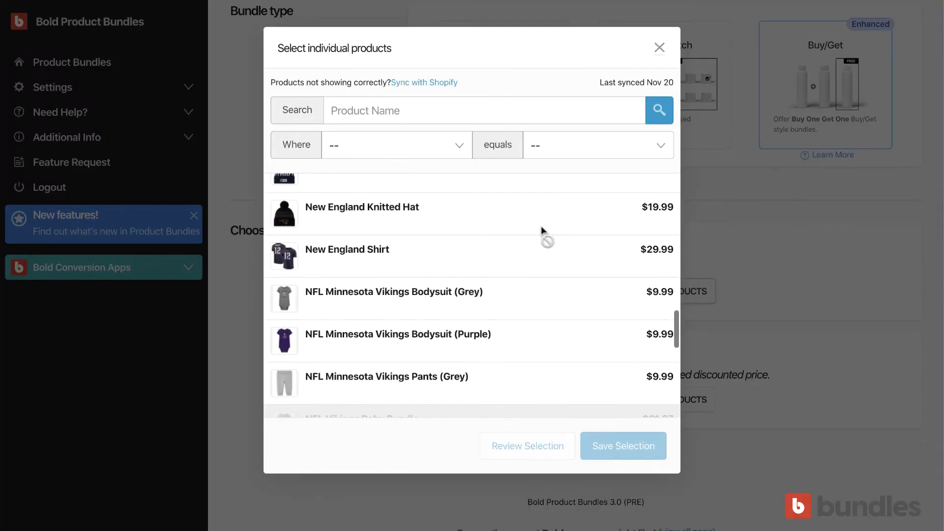
scroll(540, 225, down, 3)
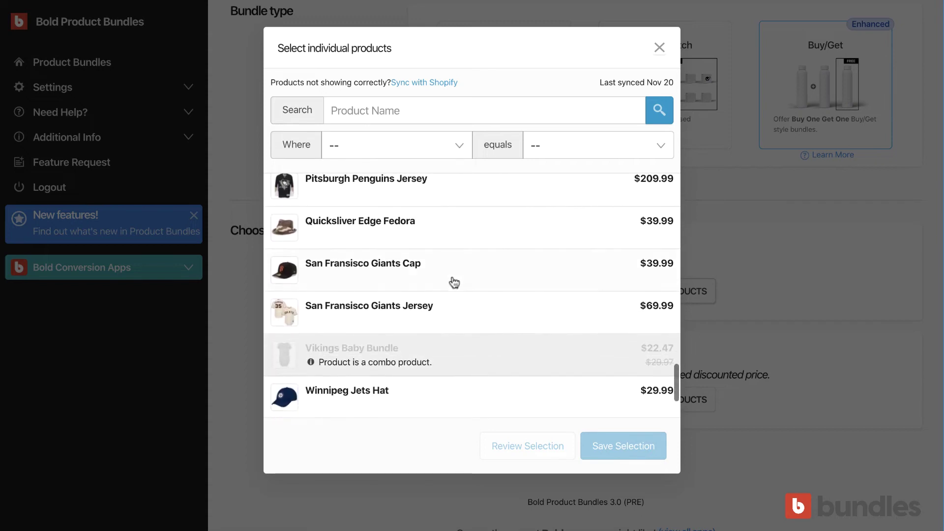
click(396, 312)
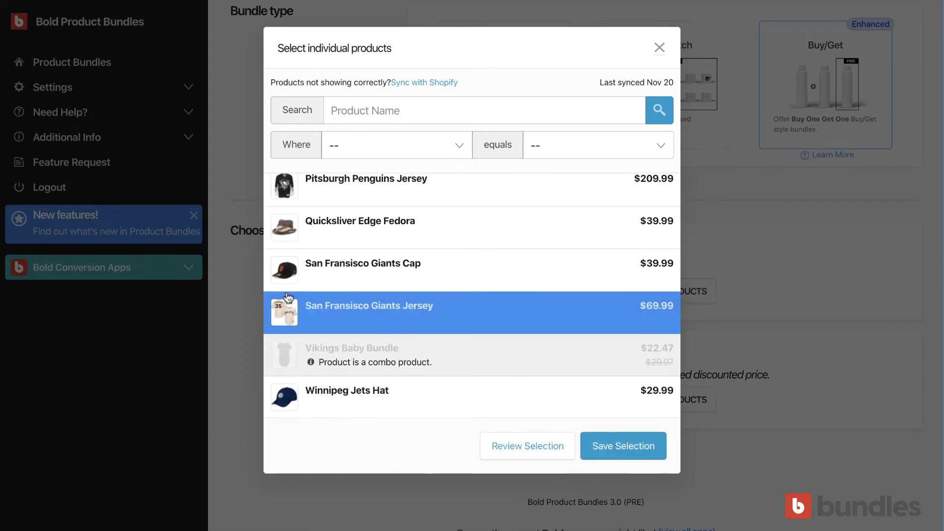
click(616, 450)
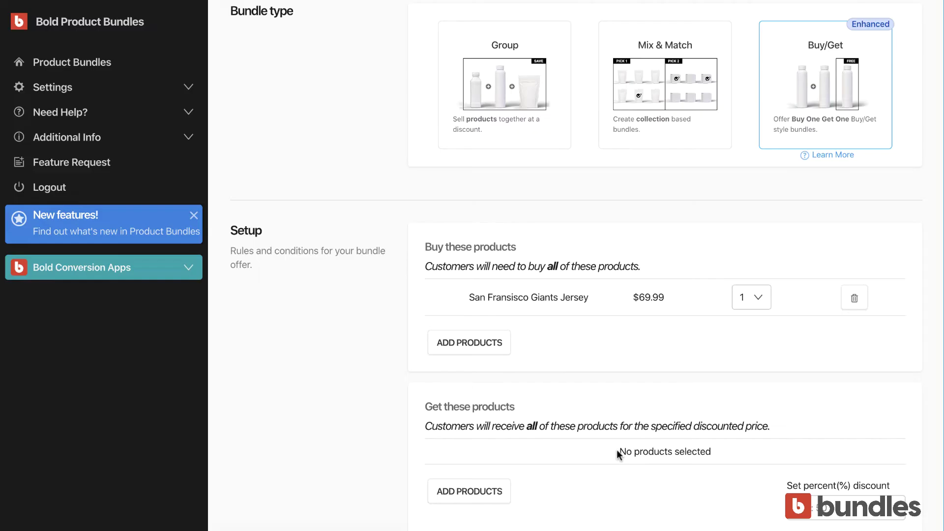
click(768, 303)
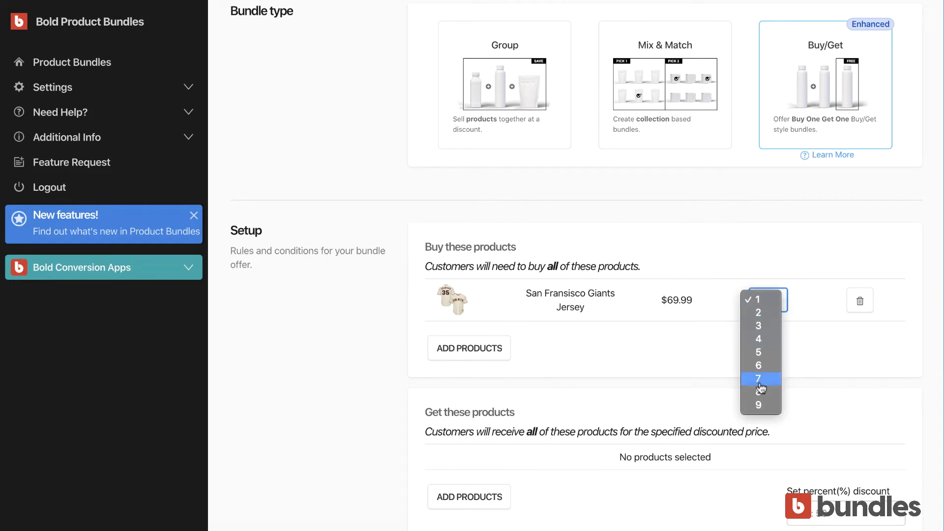
click(774, 325)
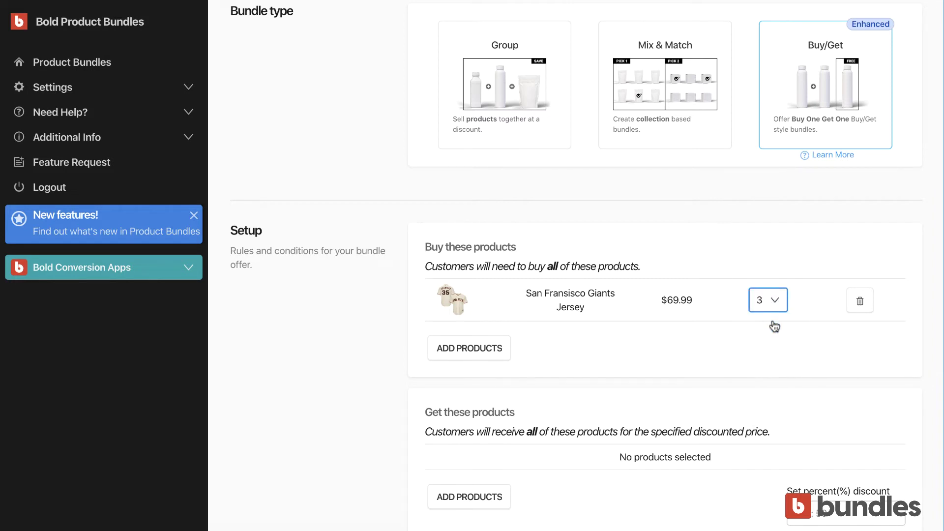
Add the Hurley Curve Corp 2.0 Hat to the Buy these products list
click(439, 359)
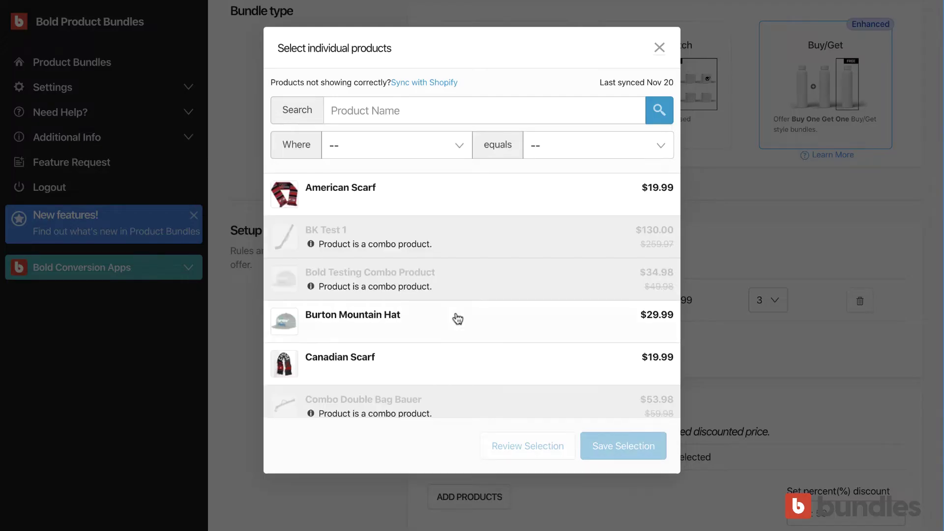
scroll(457, 319, down, 15)
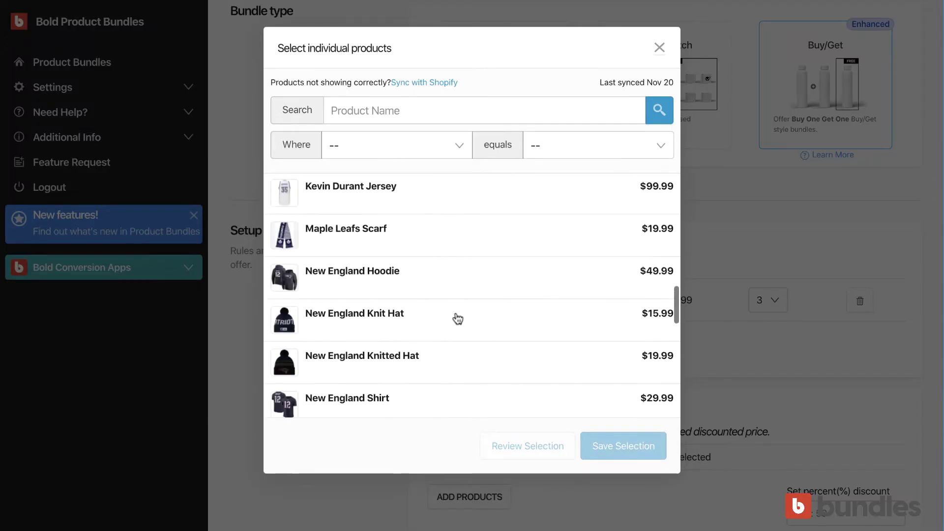
scroll(455, 319, up, 3)
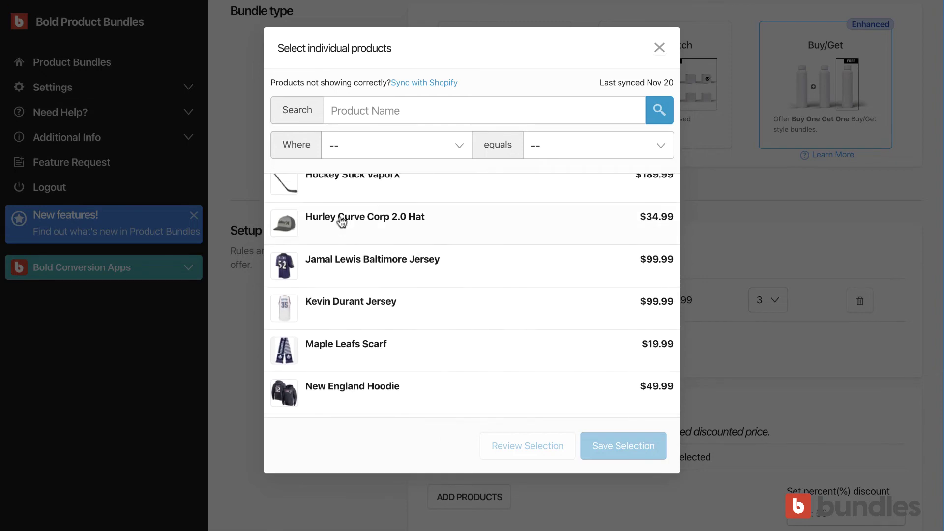
click(341, 222)
click(624, 456)
scroll(400, 400, down, 3)
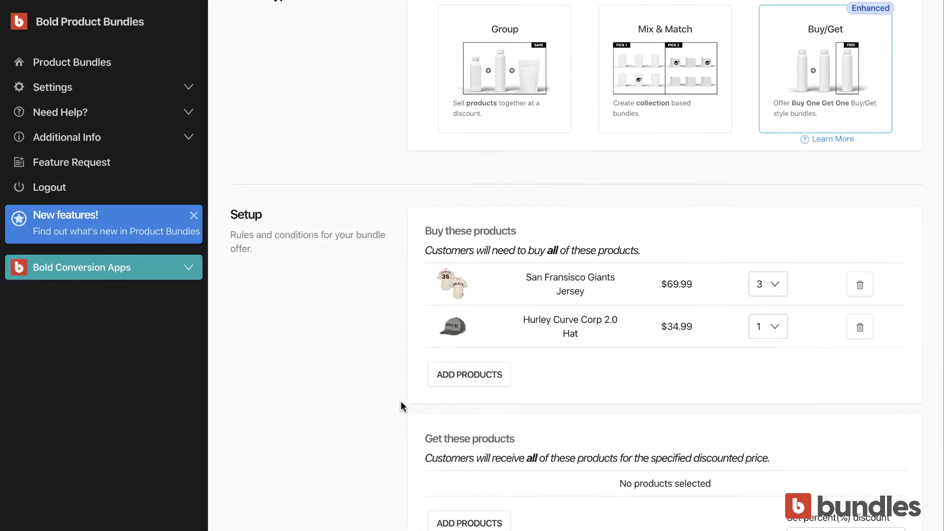
Add the San Fransisco Giants Cap, quantity 1, to the Get these products list
click(470, 372)
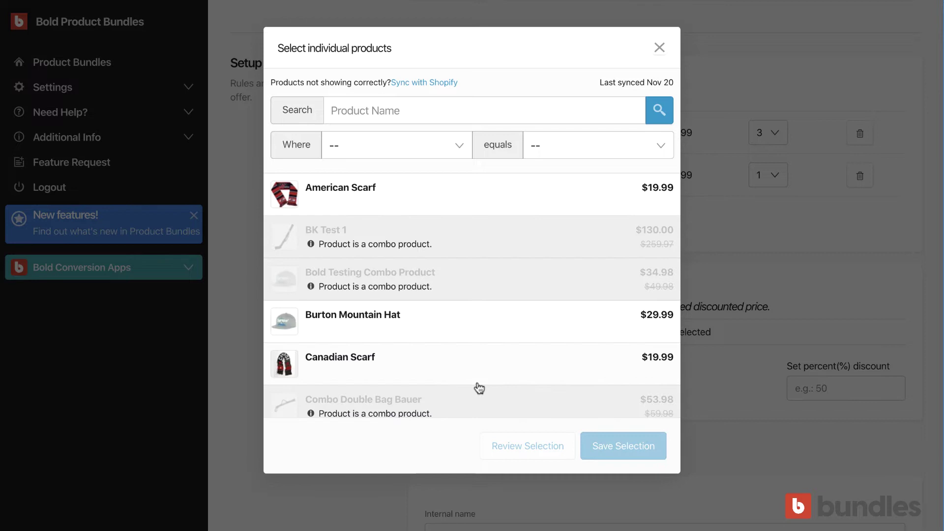
scroll(376, 334, down, 15)
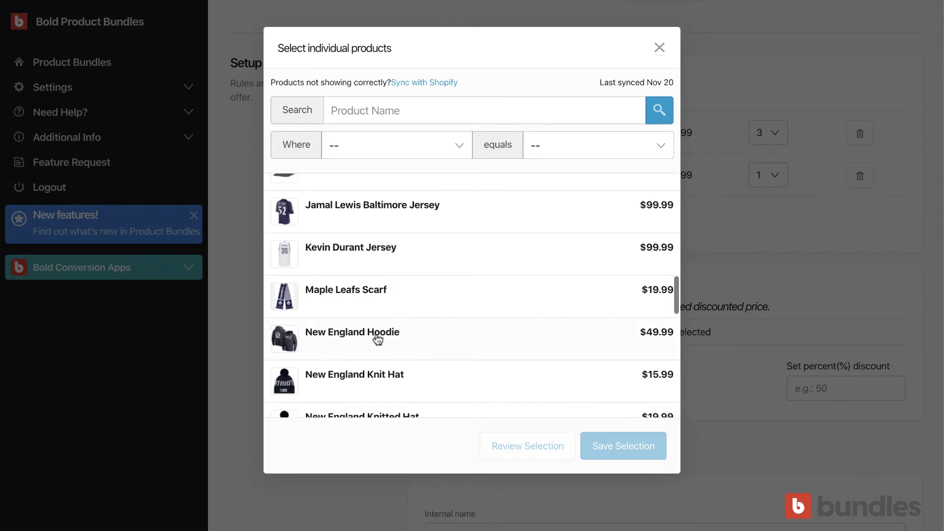
scroll(377, 339, down, 10)
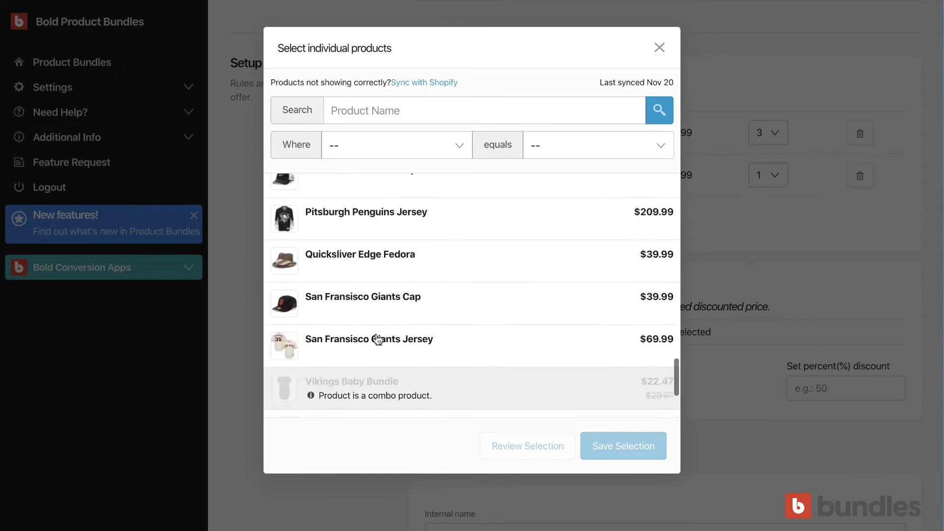
scroll(377, 339, down, 1)
click(372, 250)
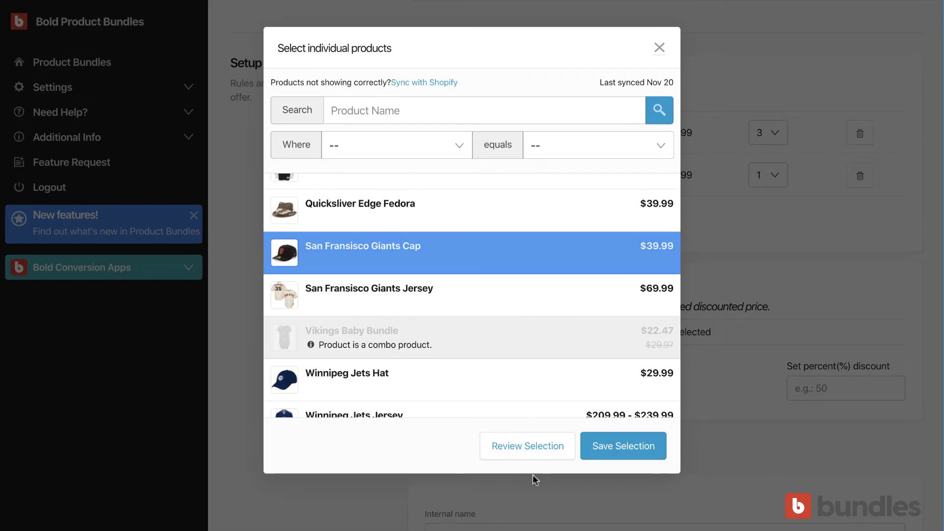
click(618, 444)
scroll(292, 346, down, 1)
scroll(661, 267, down, 1)
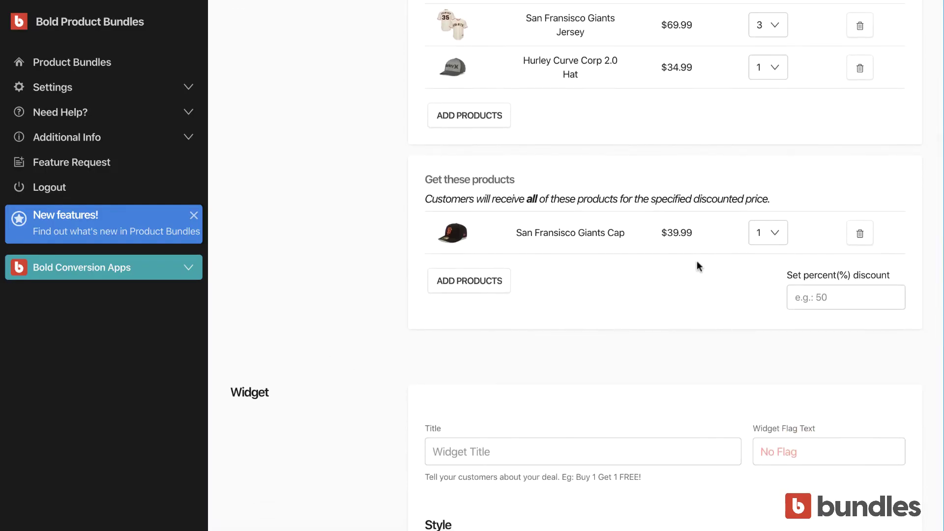
click(761, 245)
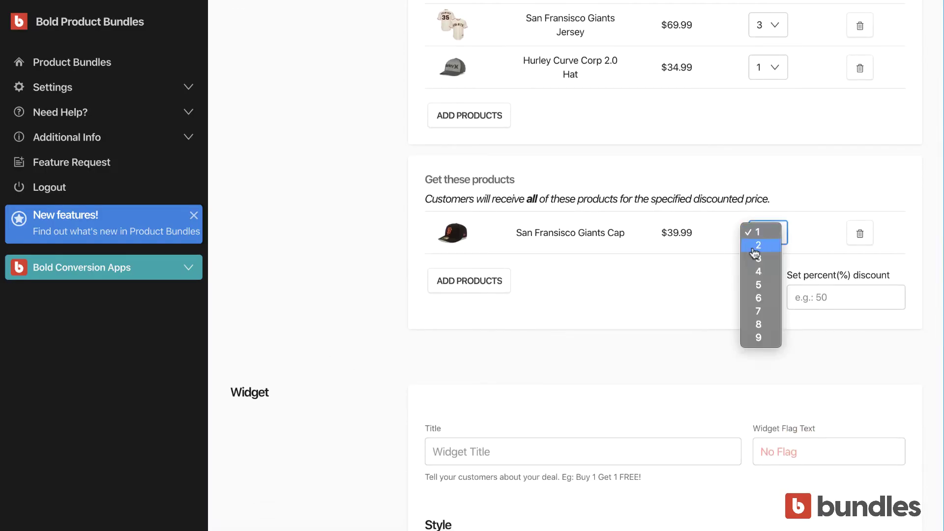
click(688, 297)
Set the percent discount on the get products to 50
click(845, 303)
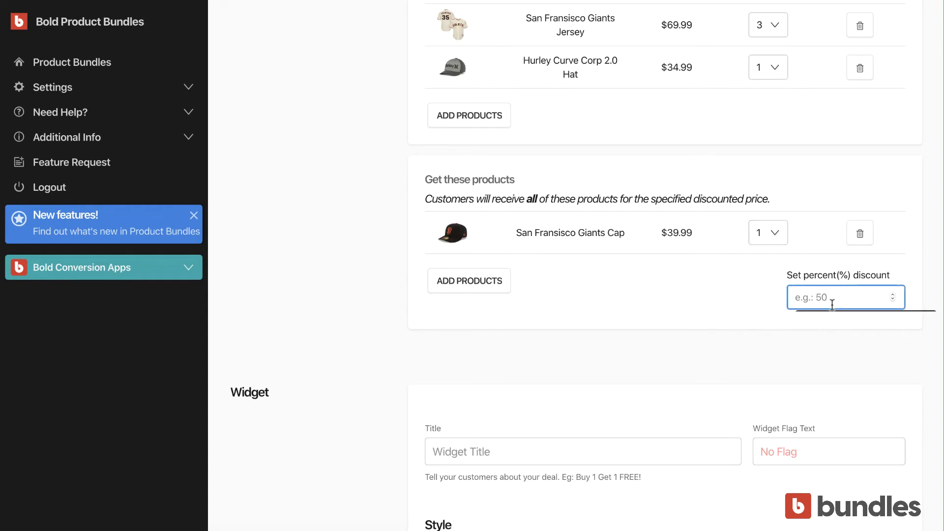
text(2)
key(BackSpace)
text(50)
click(669, 299)
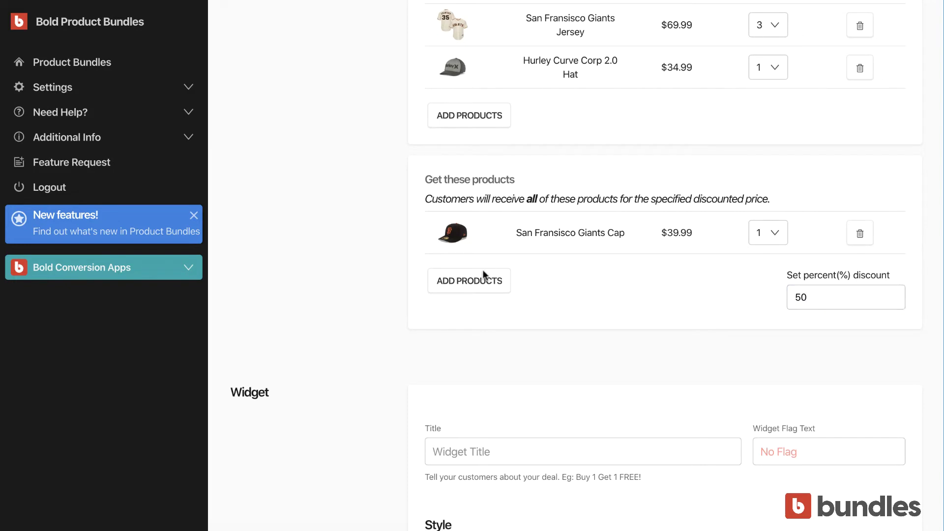
Add the Burton Mountain Hat to the discounted get products as well
click(457, 287)
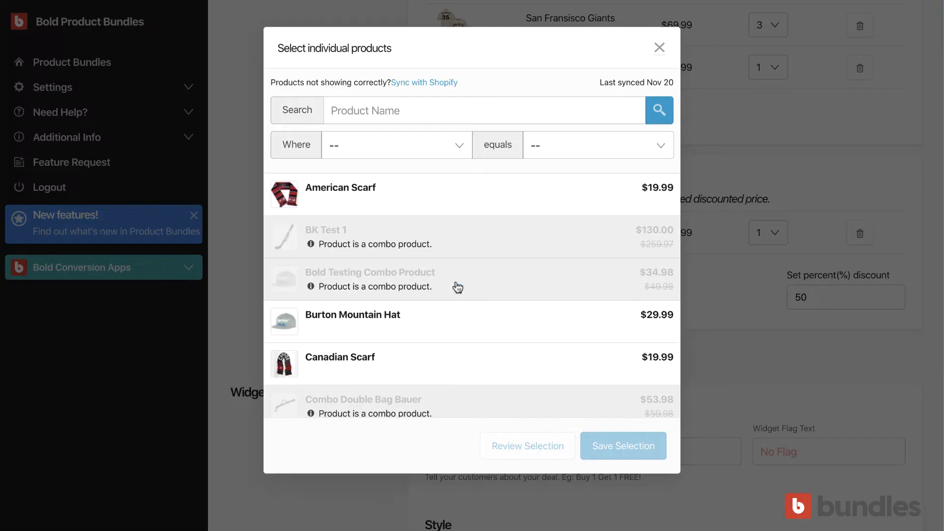
click(400, 316)
click(626, 445)
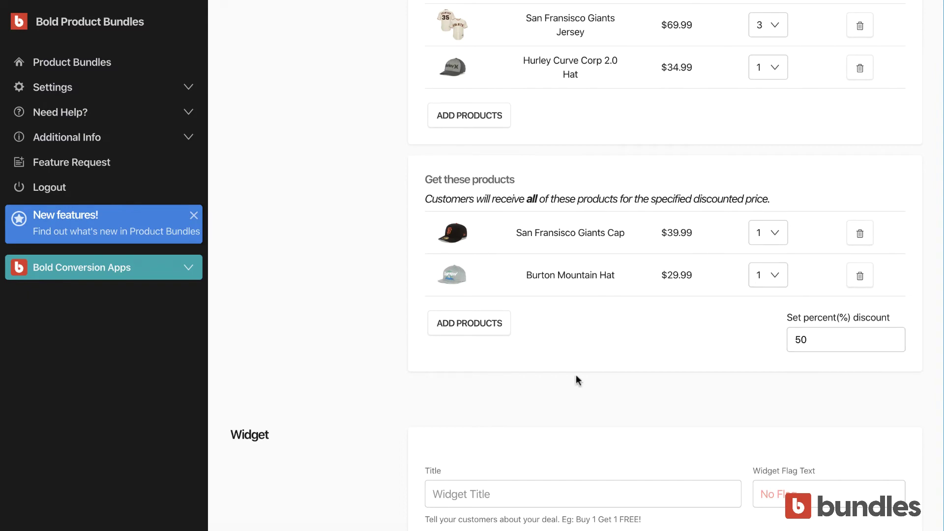
scroll(564, 406, down, 6)
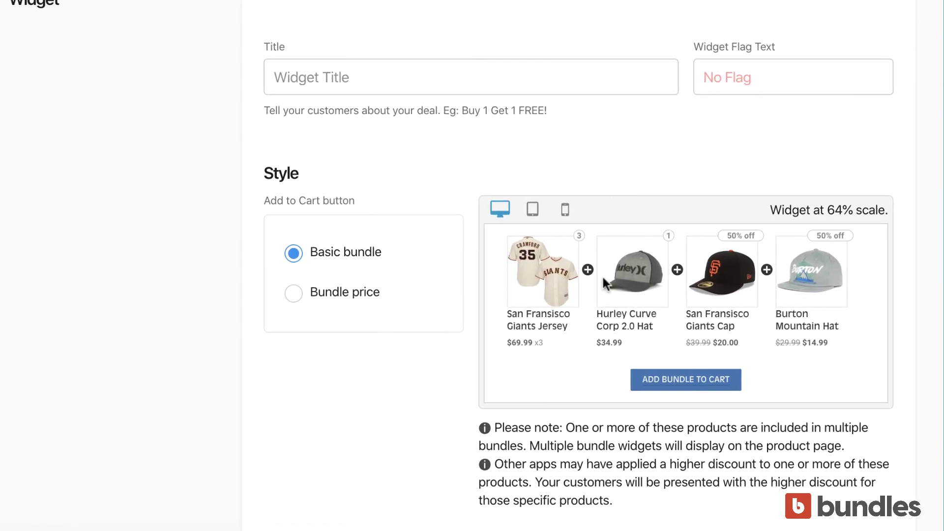
Switch the widget's add-to-cart to the Bundle price style and set its flag text to BOGO
click(400, 79)
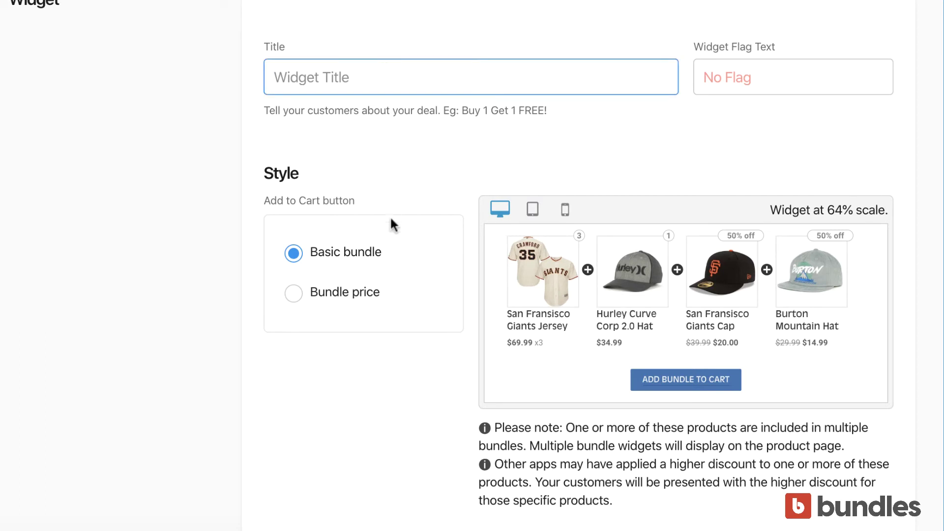
click(293, 293)
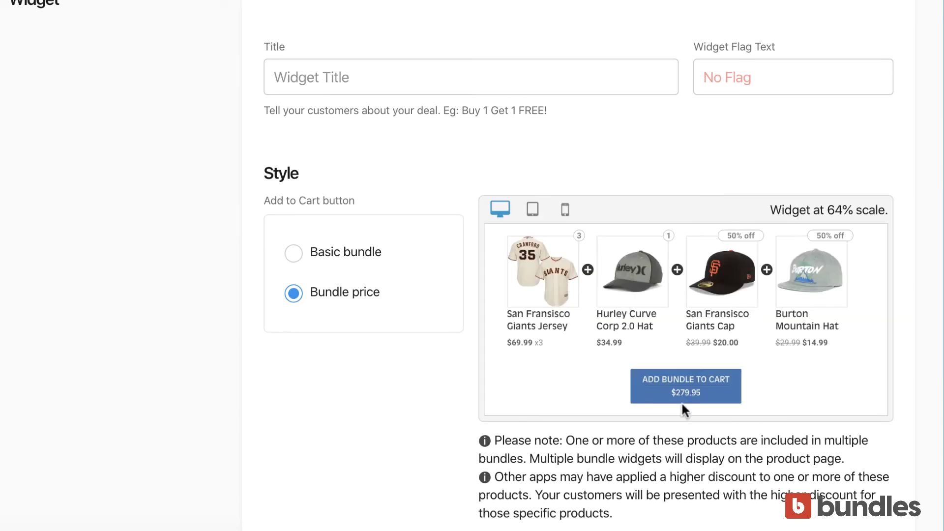
click(798, 86)
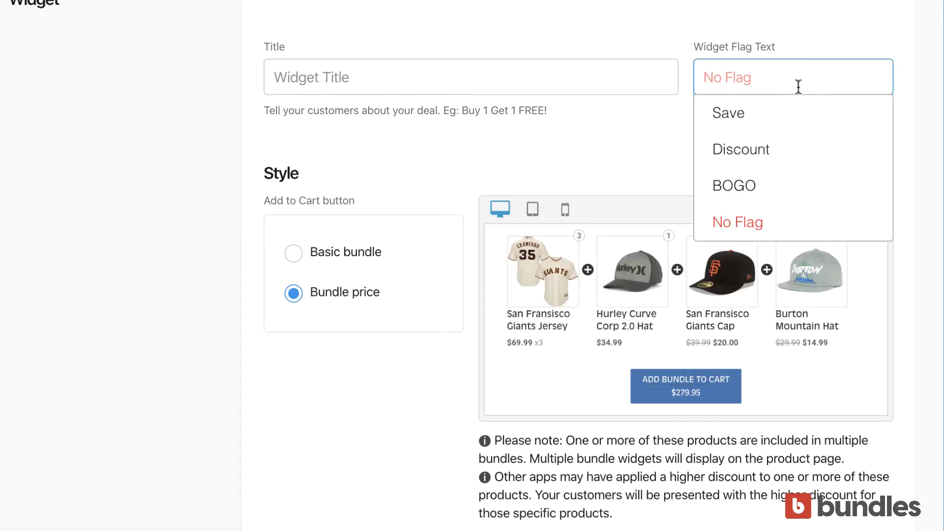
text(BOGO)
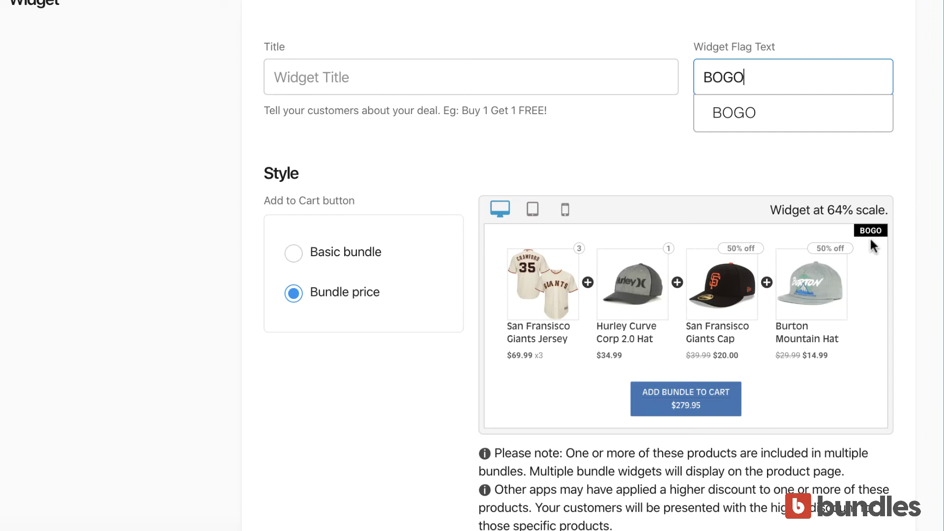
scroll(869, 237, down, 10)
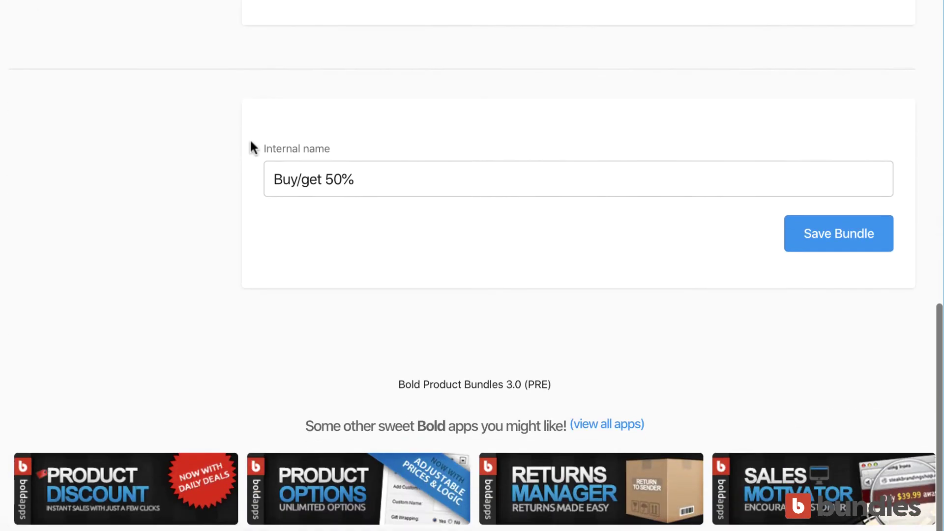
Open the Pittsburgh Penguins Jersey from Mix & Match and view its 25% off jersey-and-scarf offer
scroll(329, 167, up, 15)
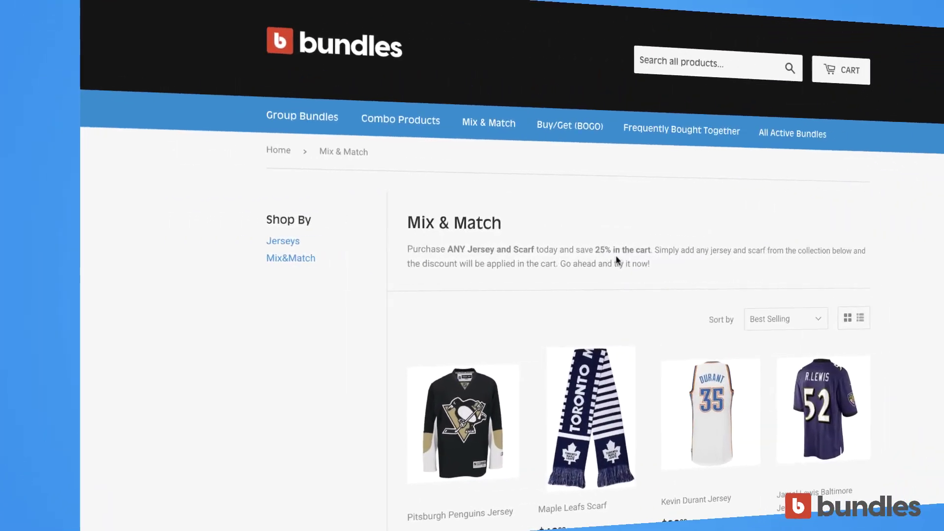
scroll(512, 254, down, 3)
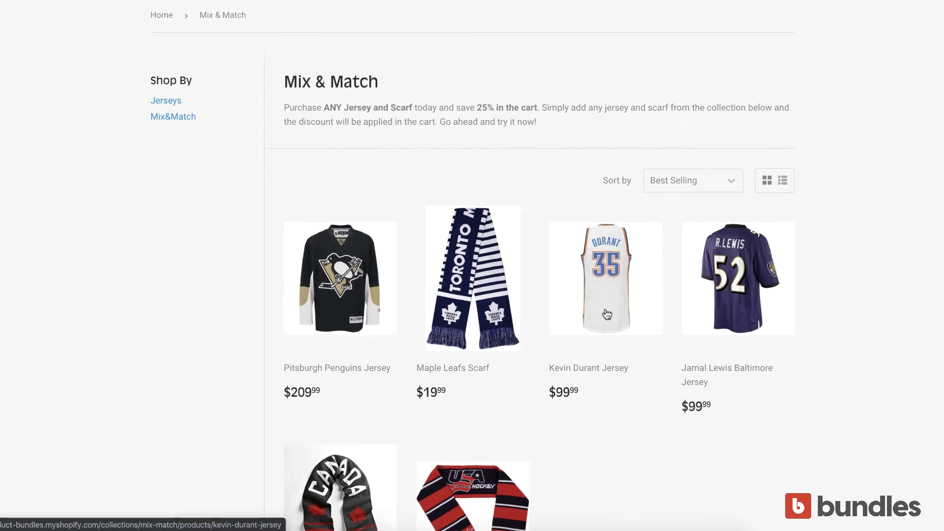
scroll(381, 196, down, 2)
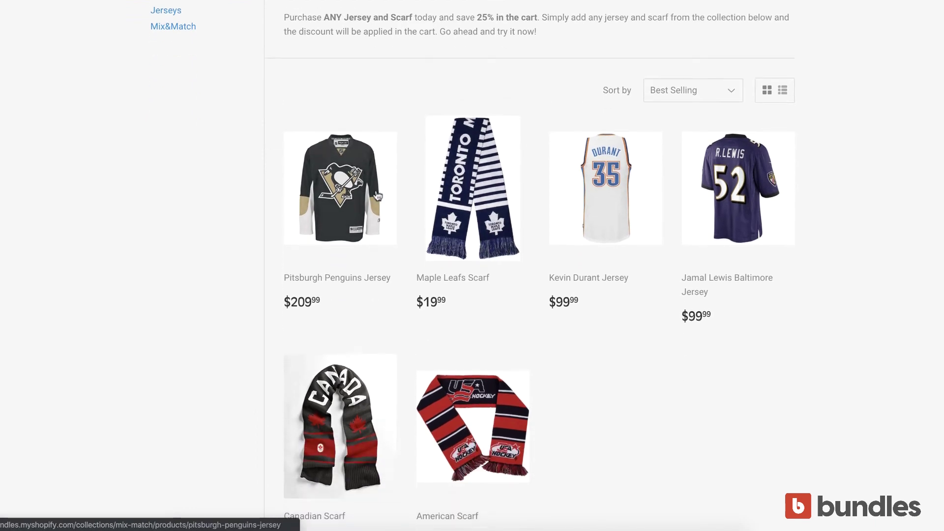
click(377, 196)
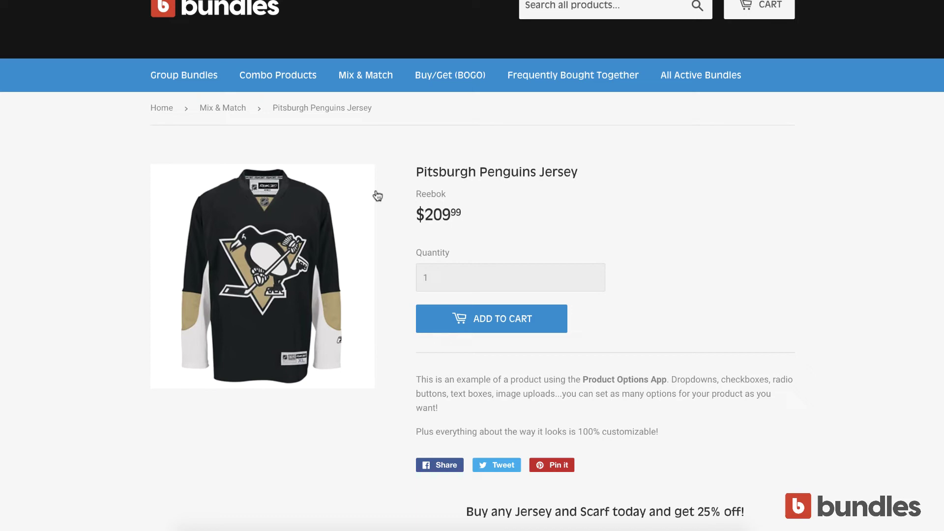
scroll(541, 231, down, 9)
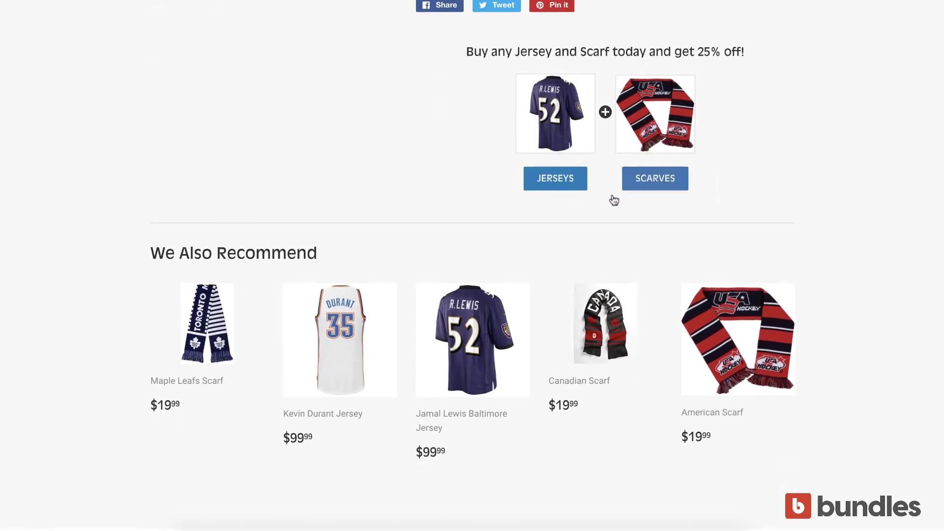
scroll(657, 182, up, 6)
scroll(767, 364, down, 1)
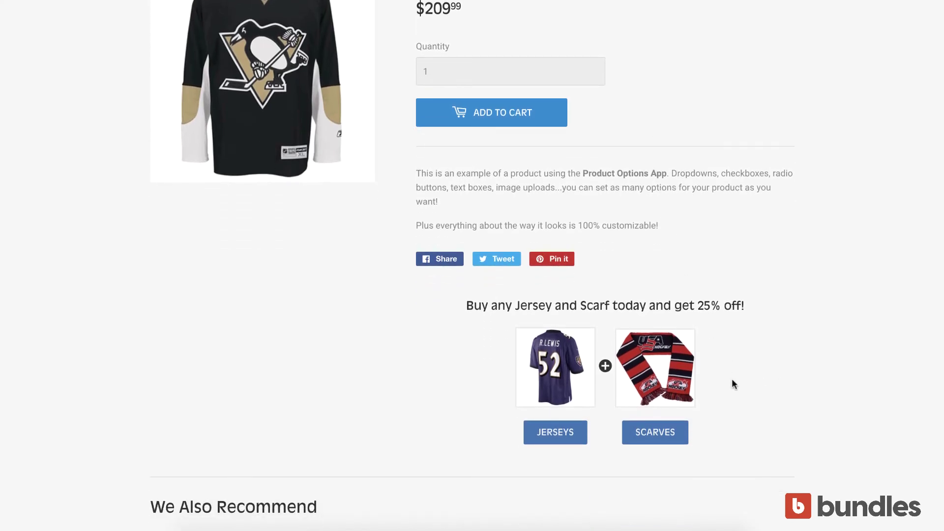
Add the Canadian Scarf to the cart with the Pittsburgh Penguins Jersey, totalling $229.98
click(493, 117)
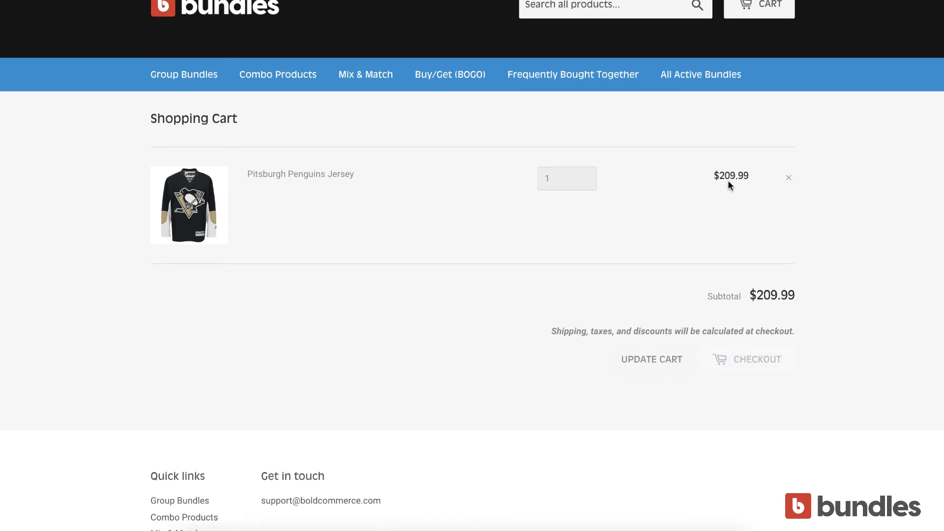
click(295, 177)
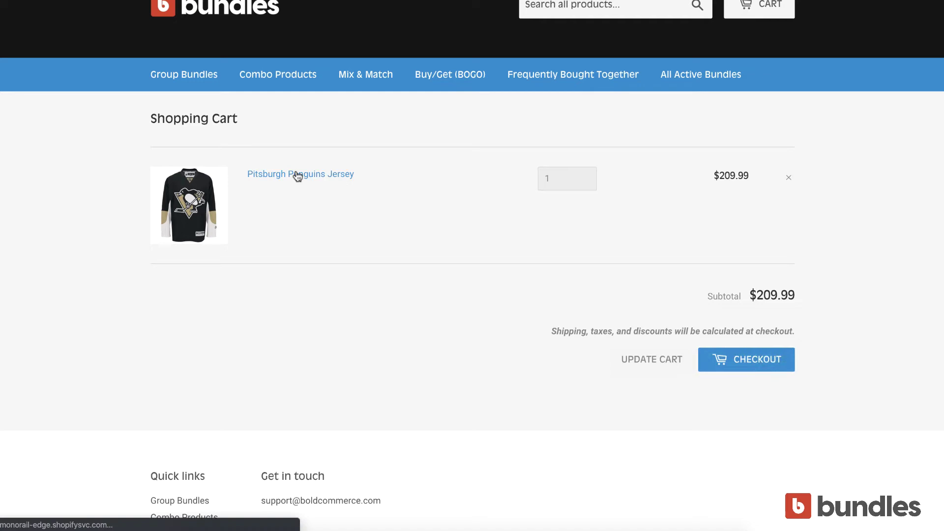
scroll(578, 230, down, 7)
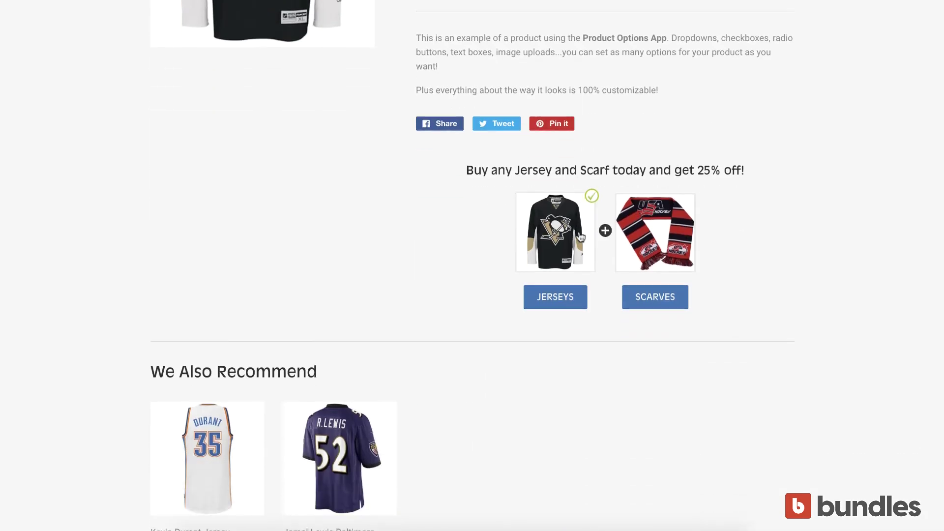
scroll(708, 89, up, 4)
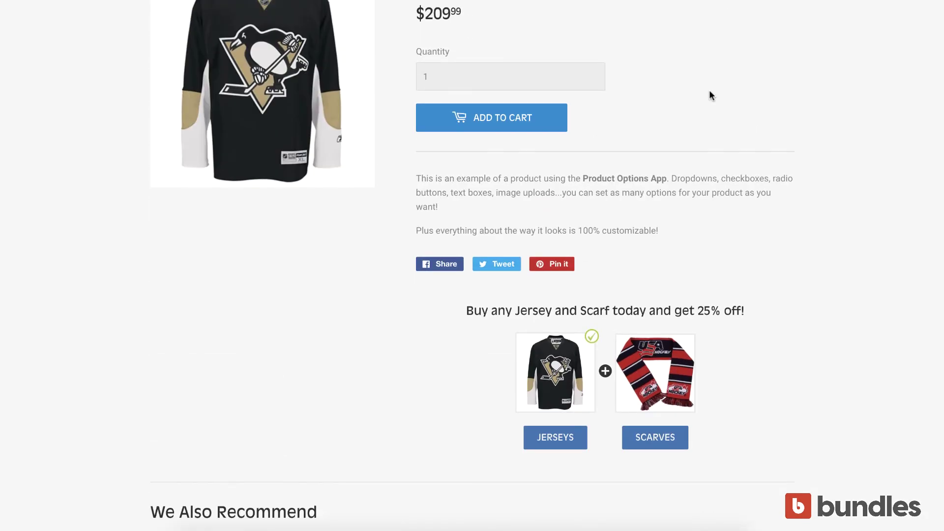
scroll(657, 234, down, 1)
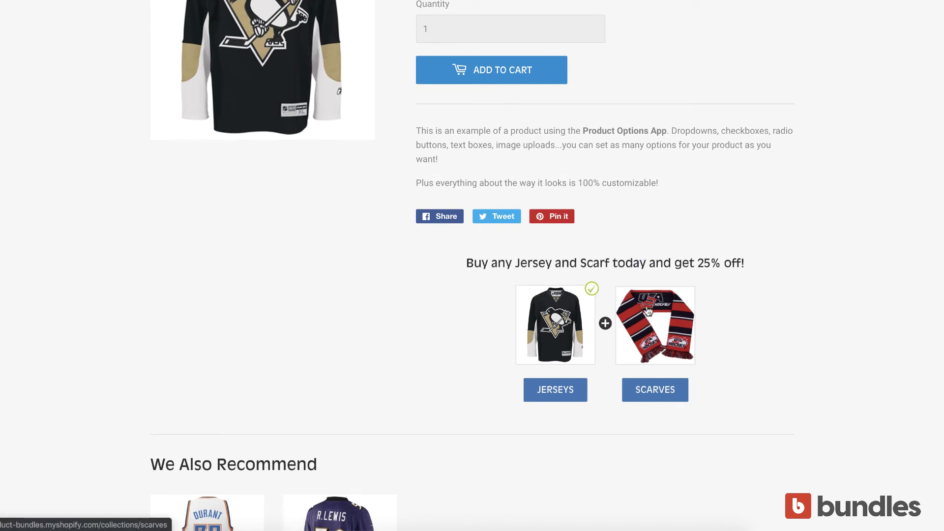
click(677, 312)
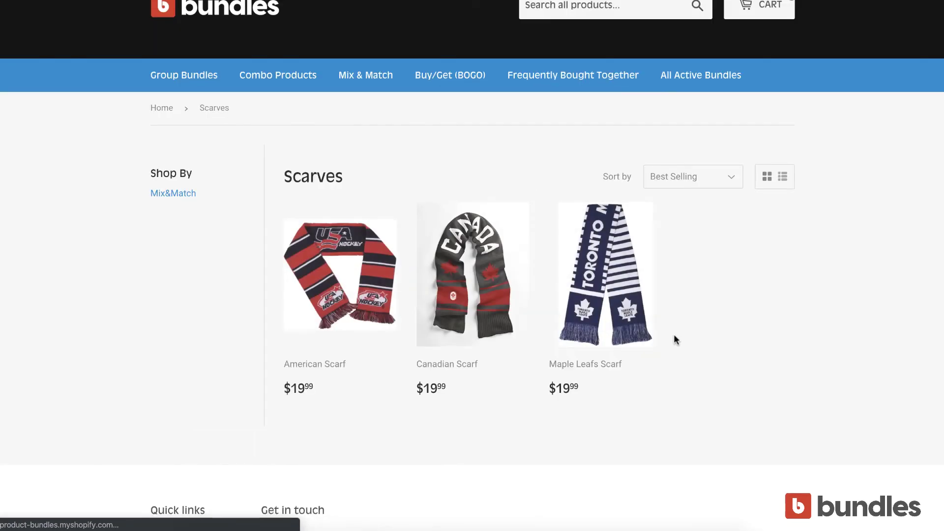
click(471, 275)
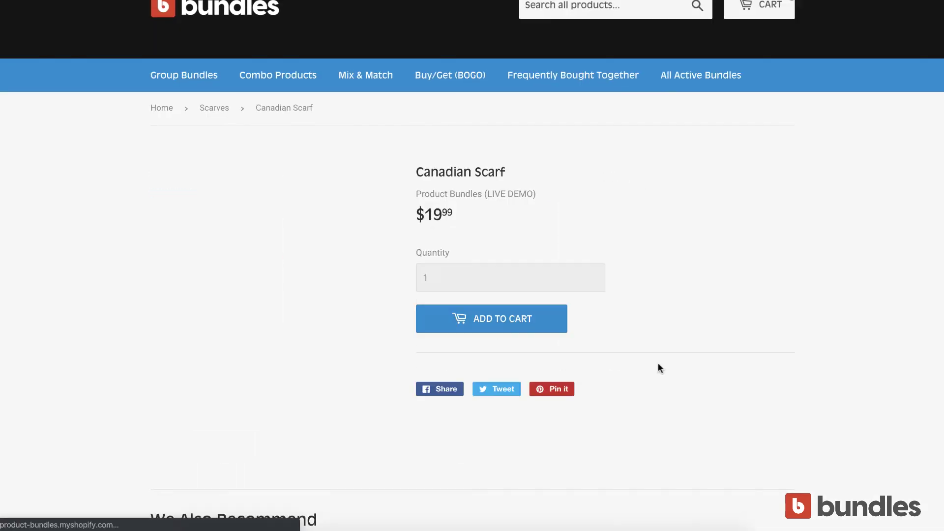
click(544, 322)
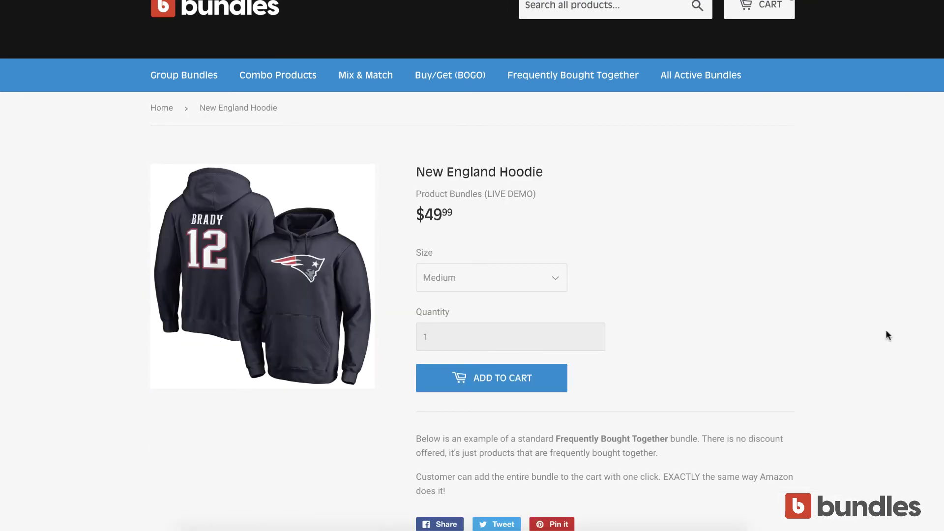
Choose Medium for the bundled hoodie and Large for the bundled shirt in Frequently Bought Together
scroll(886, 329, down, 5)
scroll(885, 330, down, 2)
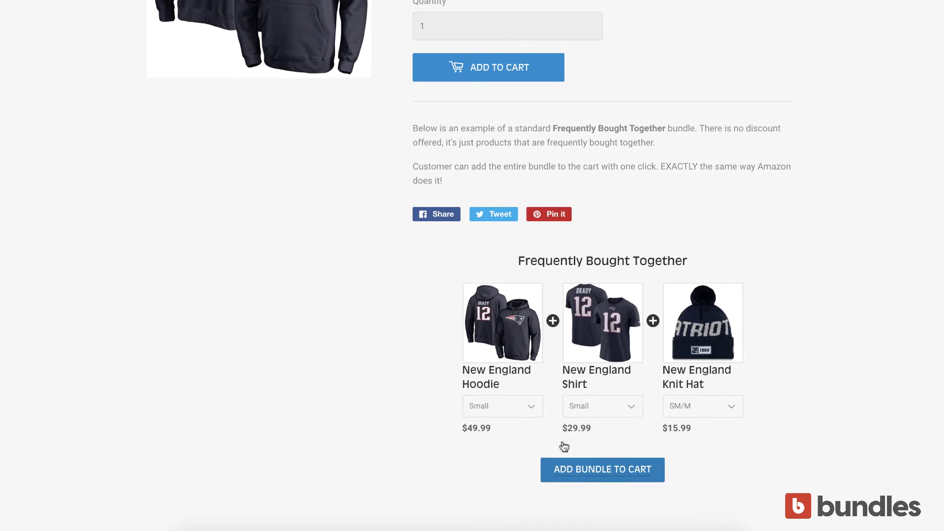
click(521, 406)
click(527, 423)
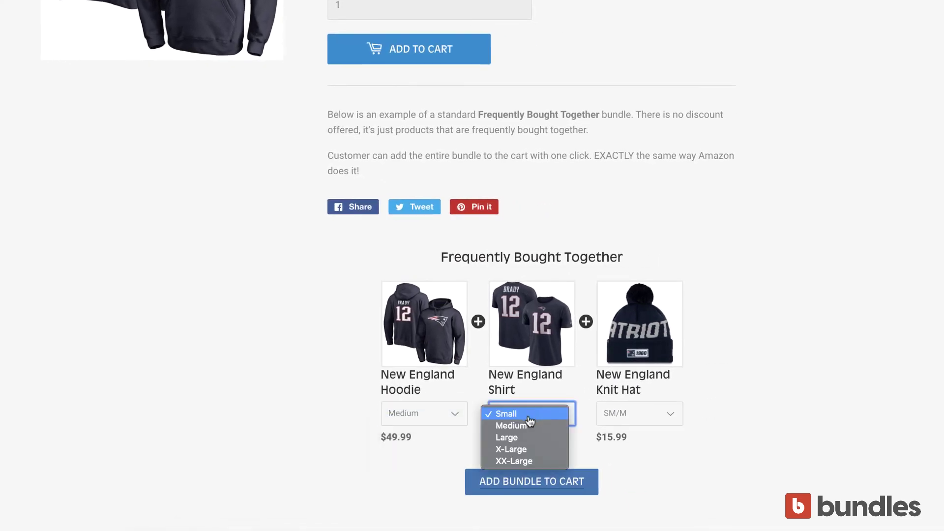
click(528, 437)
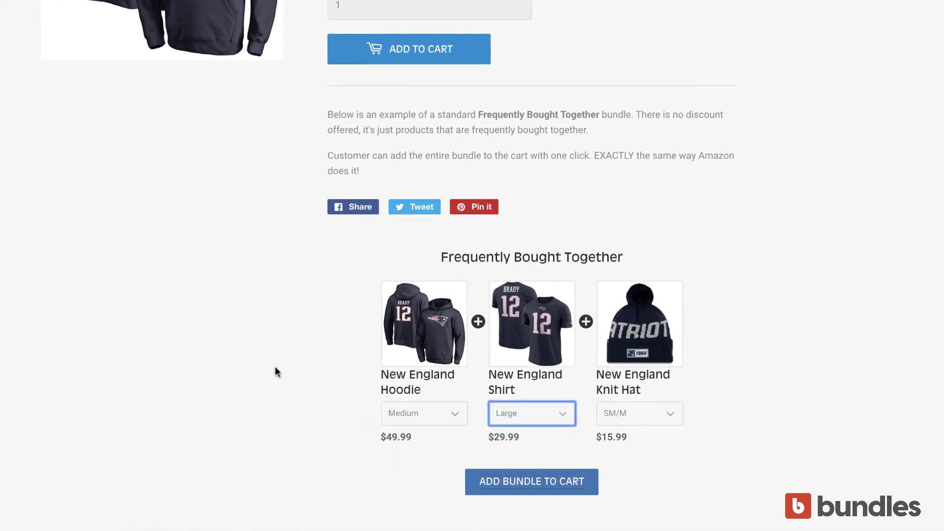
scroll(801, 379, up, 5)
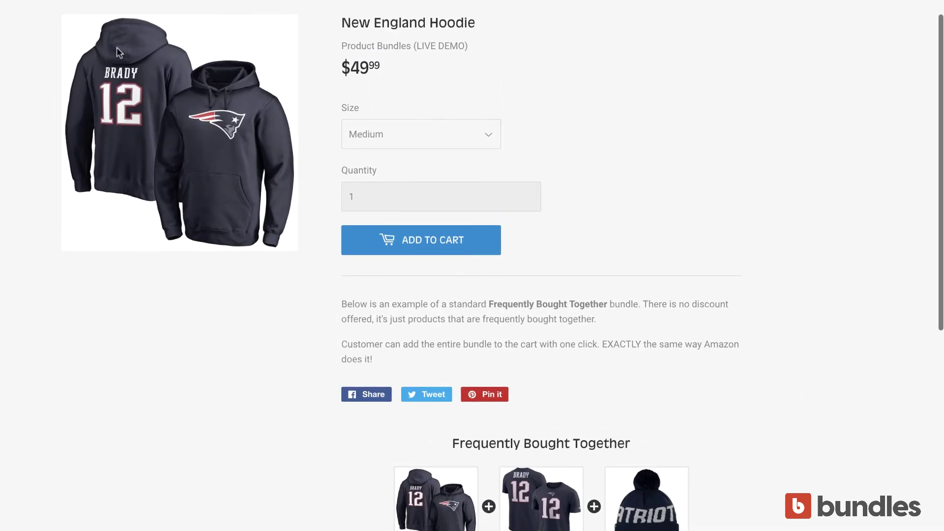
scroll(472, 265, down, 3)
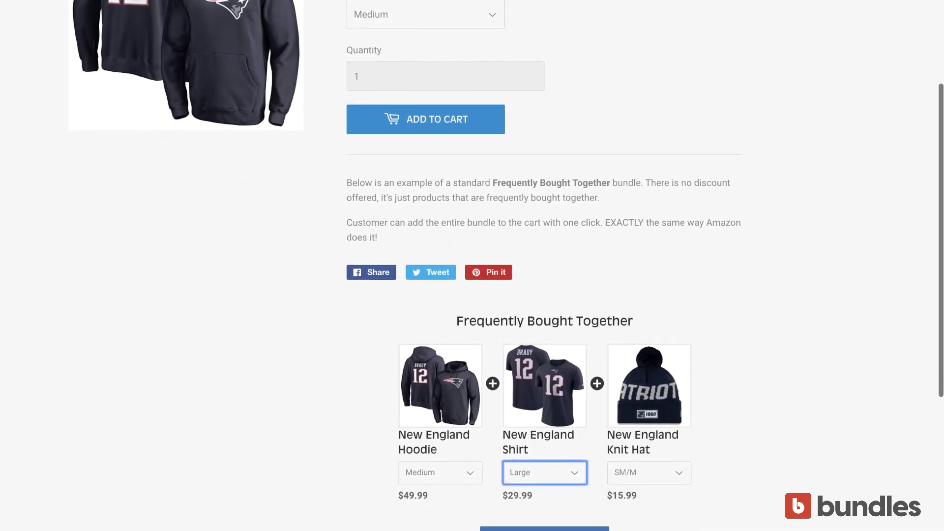
scroll(44, 218, down, 1)
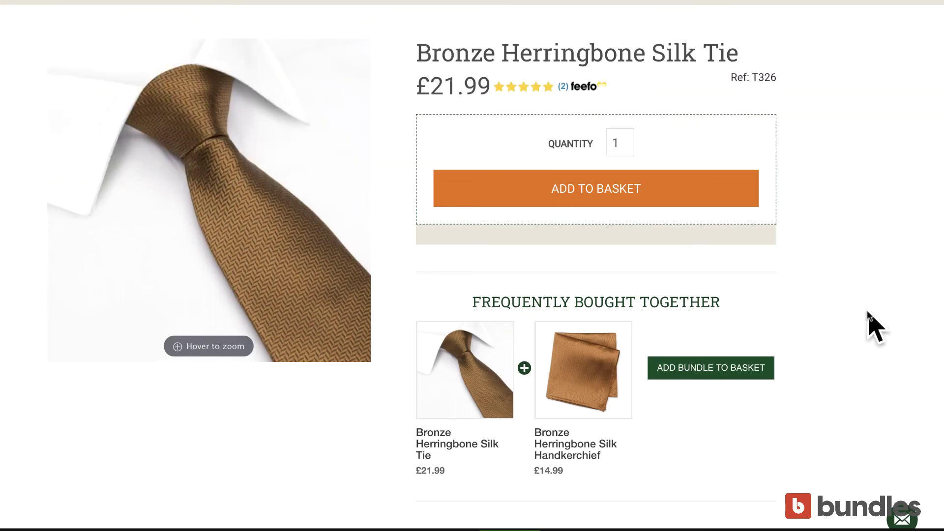
Scroll the Bronze Herringbone Silk Tie page to view its tie-and-handkerchief Frequently Bought Together bundle
scroll(867, 316, down, 1)
scroll(868, 316, down, 5)
scroll(868, 316, up, 2)
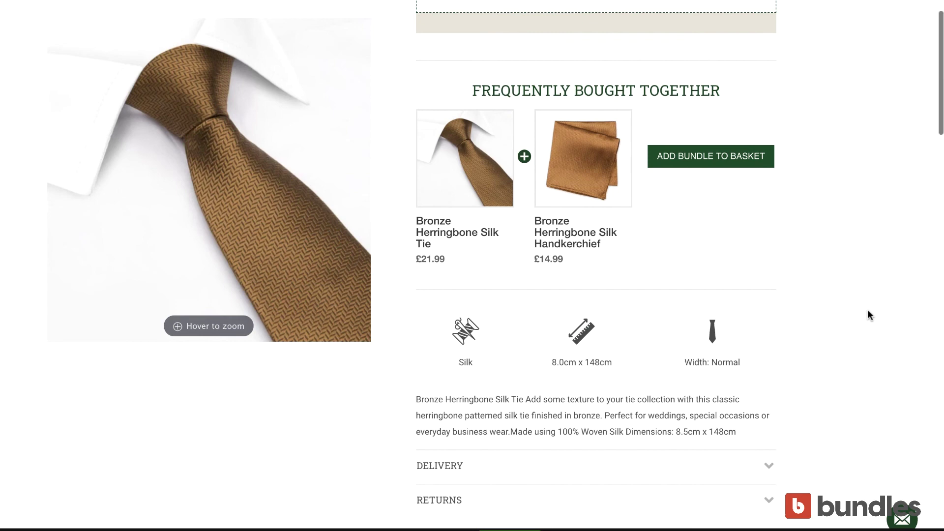
scroll(678, 320, down, 2)
scroll(678, 319, down, 1)
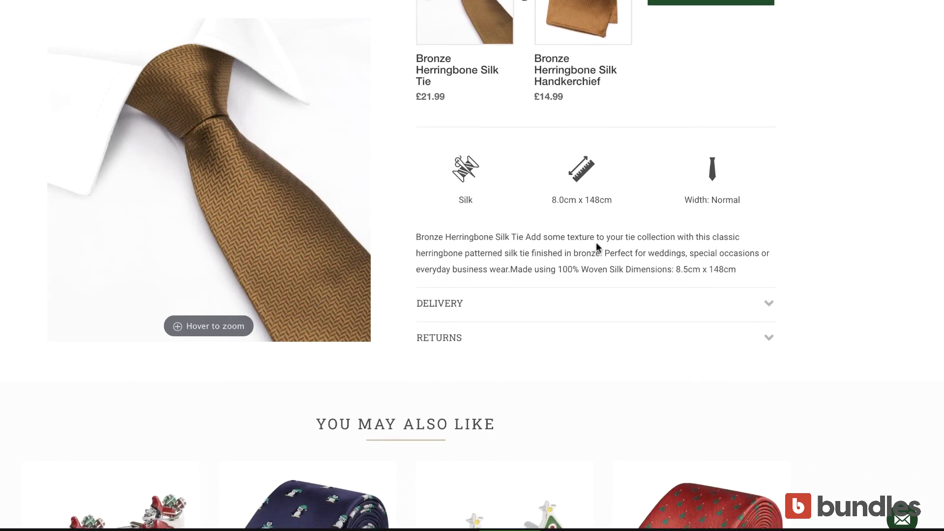
scroll(599, 247, up, 4)
scroll(851, 333, up, 1)
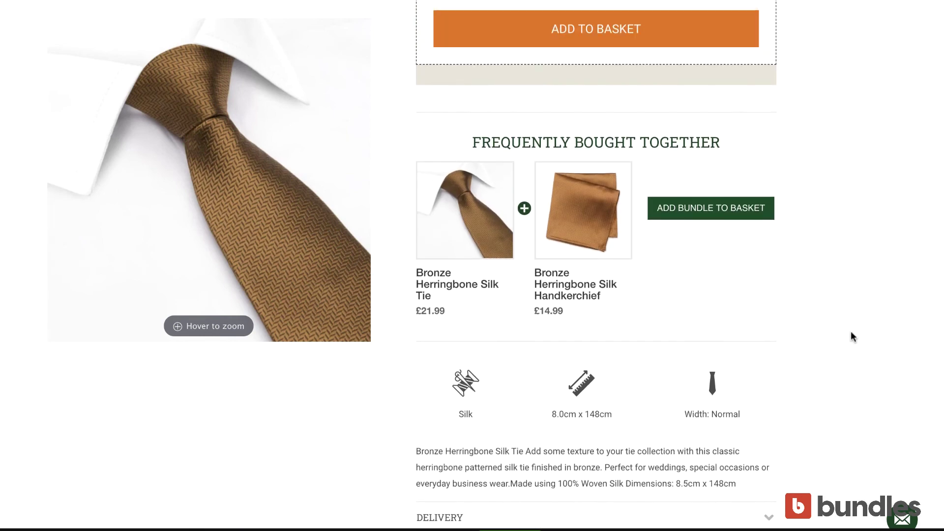
scroll(852, 333, up, 1)
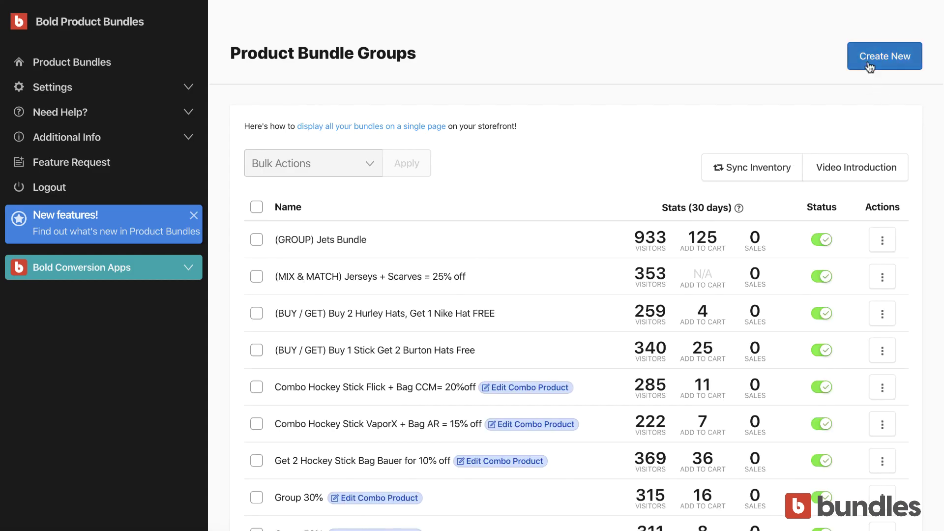
Create a Group bundle holding the Burton Mountain Hat ($29.99) and begin entering its percentage discount
click(869, 67)
click(525, 170)
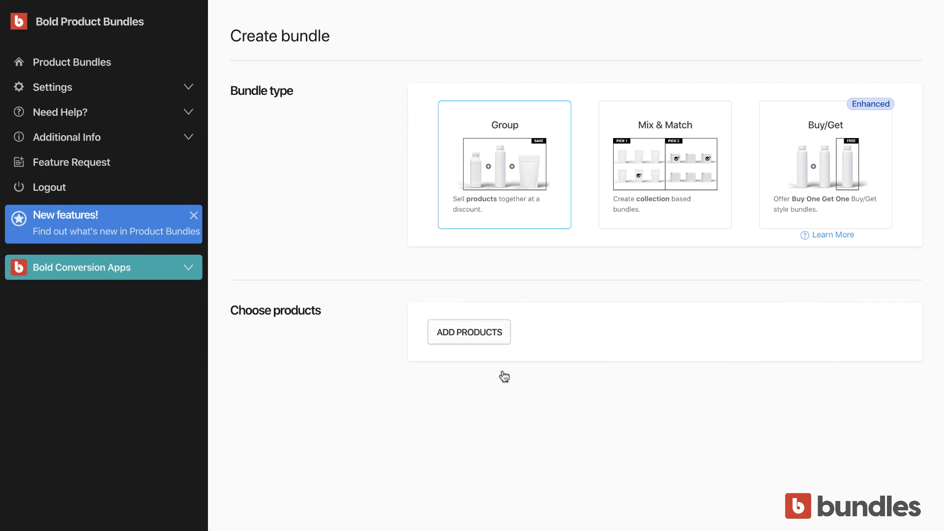
click(484, 335)
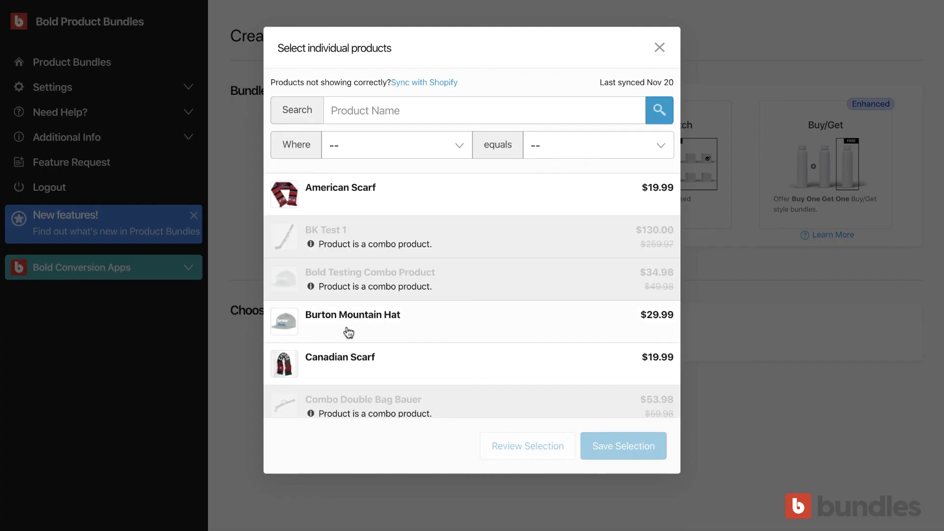
click(349, 333)
click(607, 457)
click(815, 375)
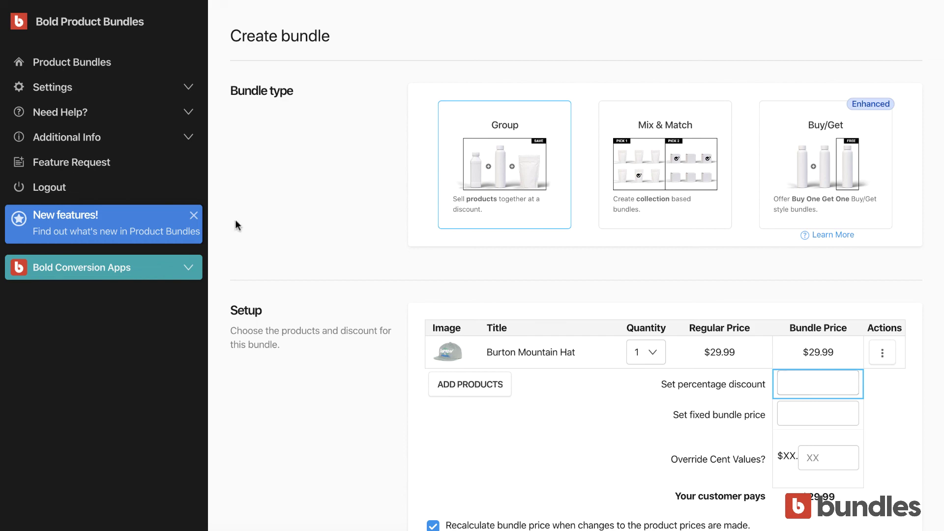
mouse_move(238, 201)
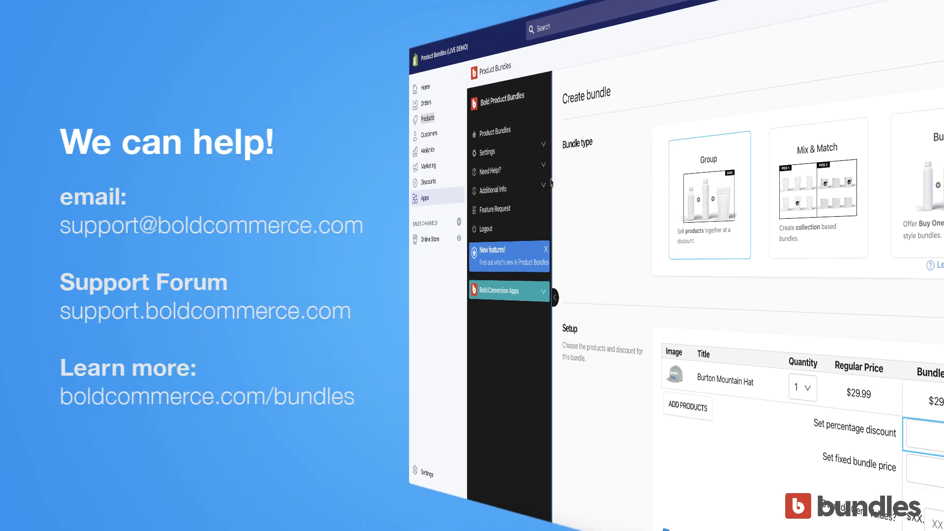
Go to Settings > Display and review the widget text defaults and Override Style options
click(531, 144)
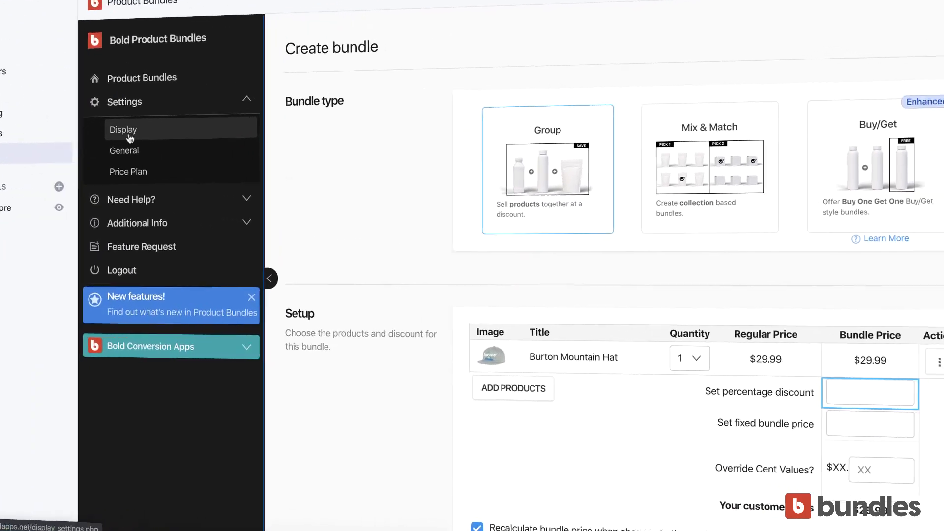
click(130, 137)
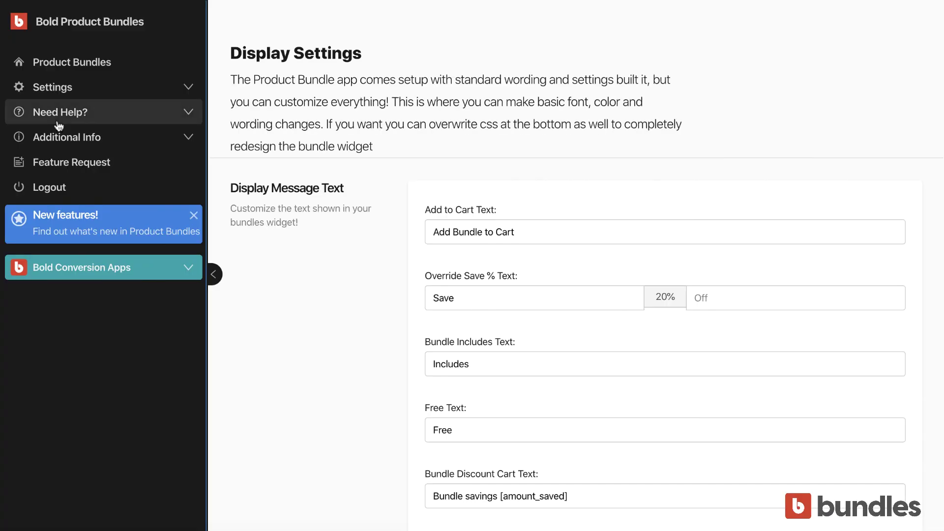
scroll(491, 319, down, 6)
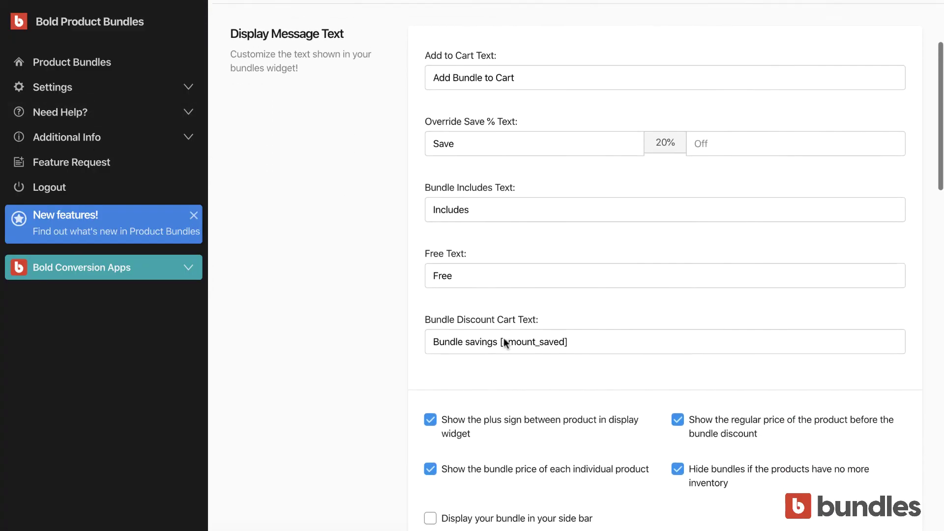
scroll(503, 337, down, 2)
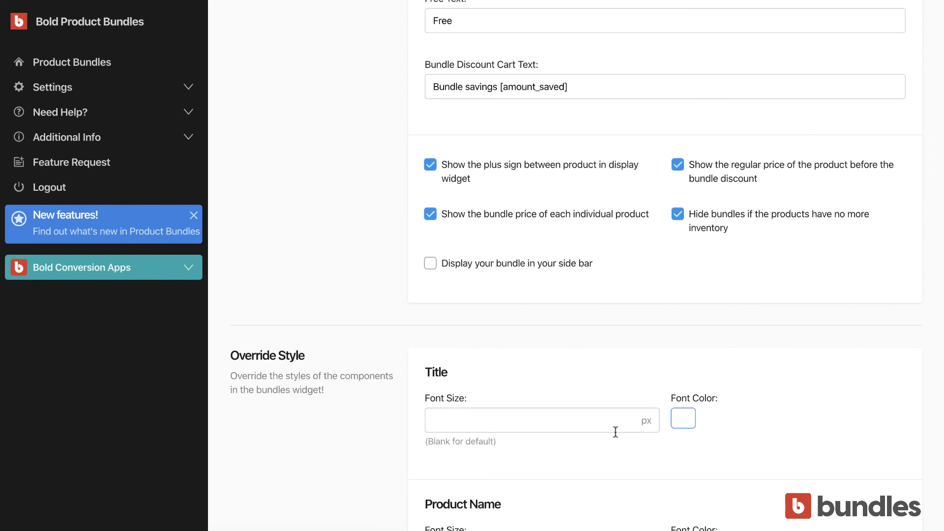
scroll(428, 283, down, 3)
scroll(323, 270, up, 11)
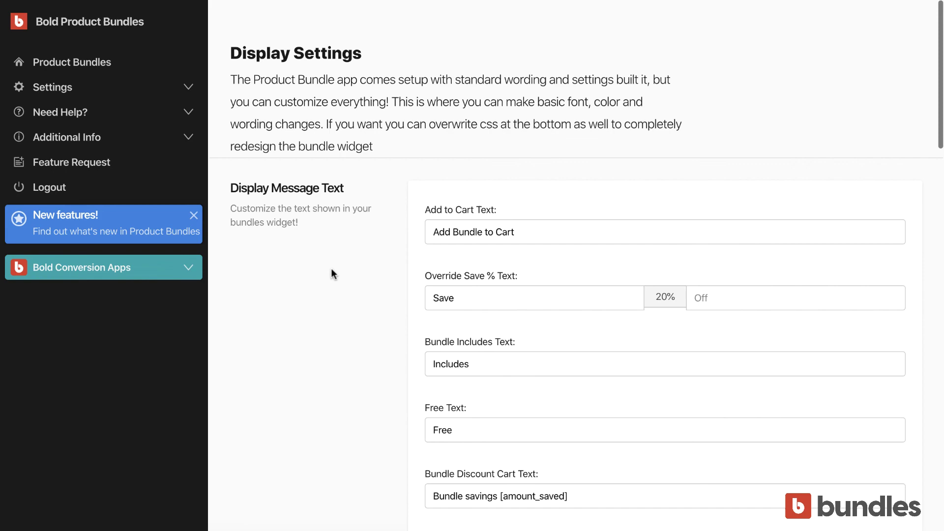